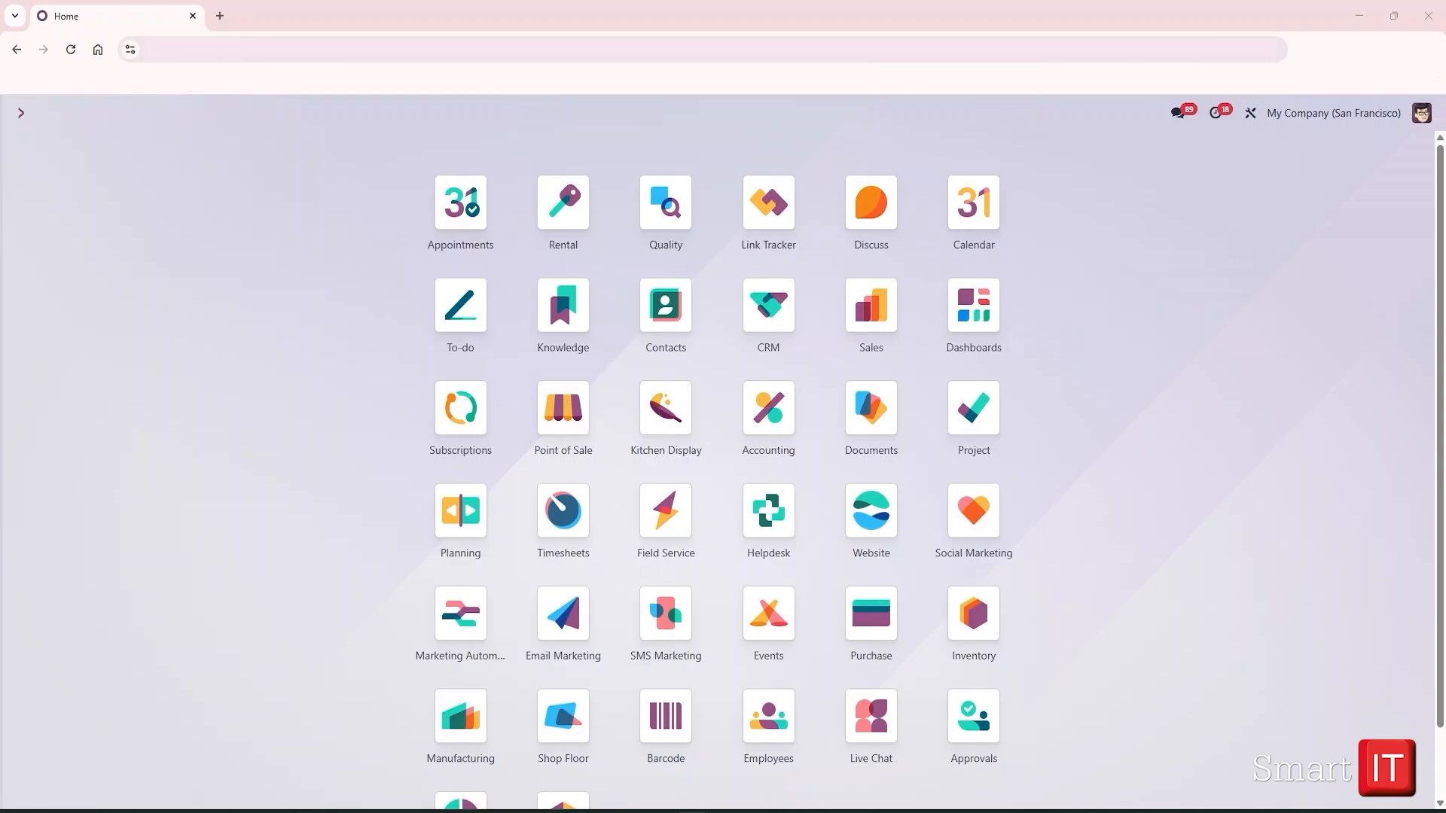
# - Open the Settings app and bring up the list of internal users for management
pyautogui.scroll(-1, 219, 649)
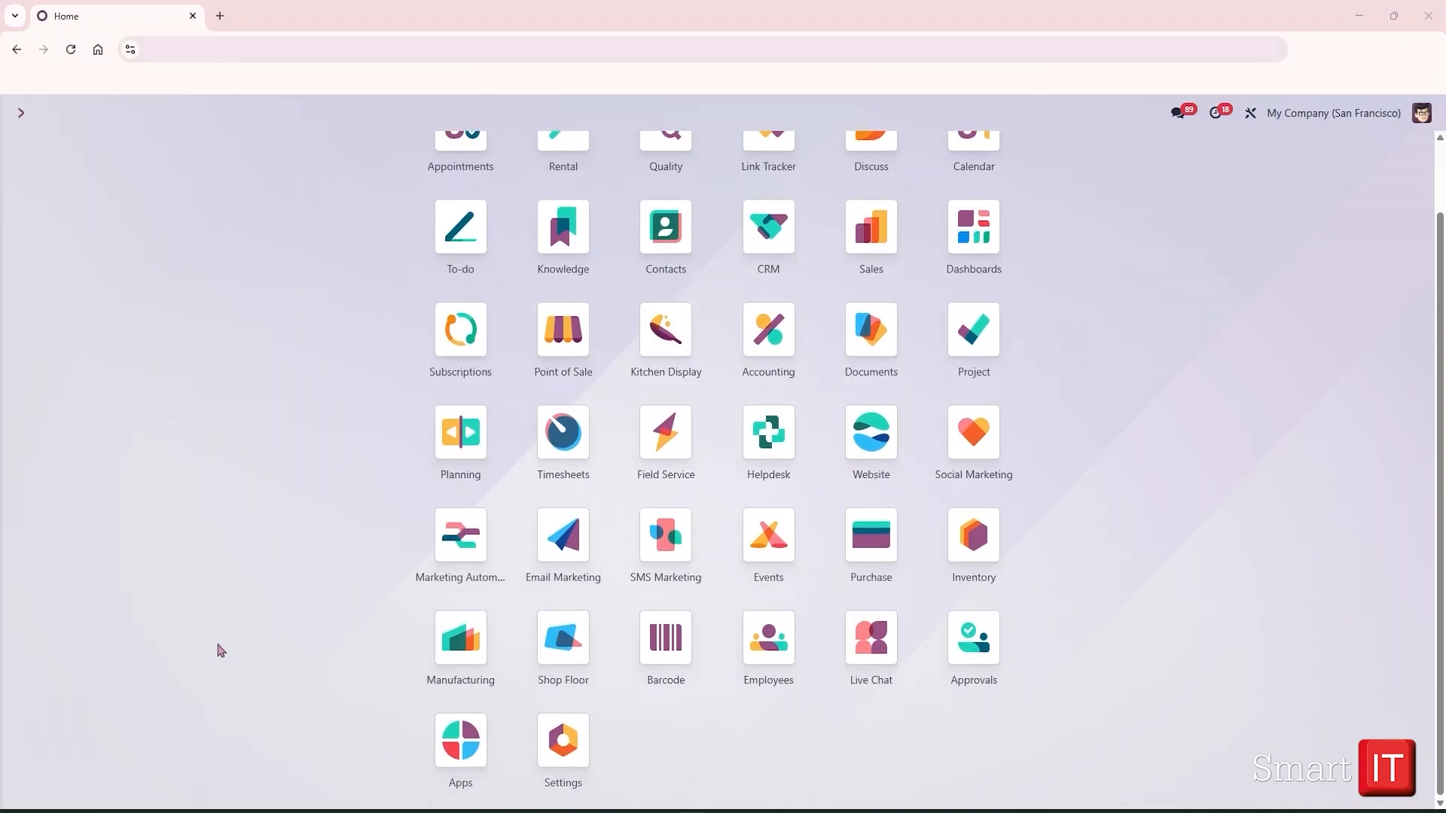
pyautogui.click(562, 759)
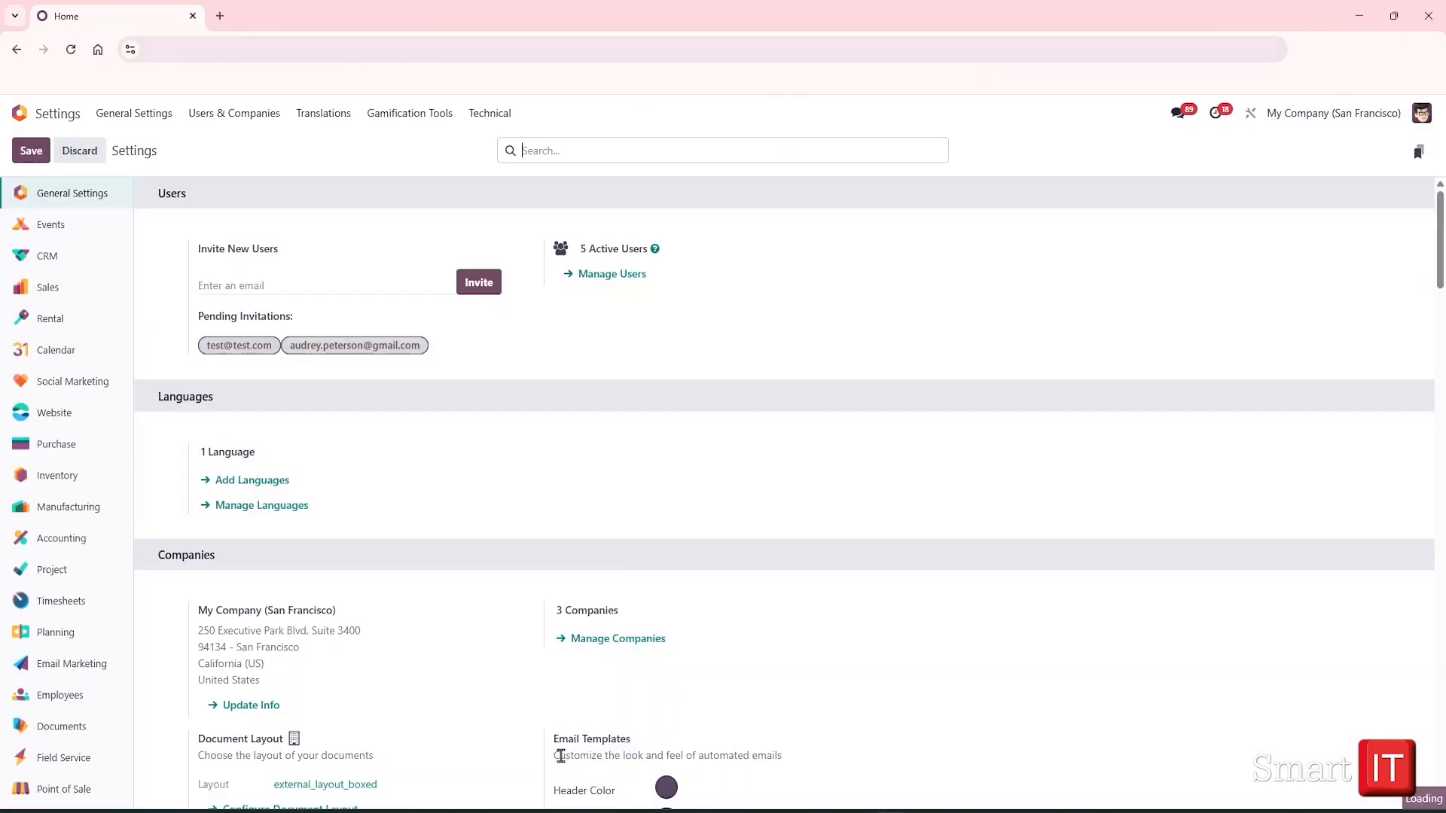
pyautogui.click(595, 280)
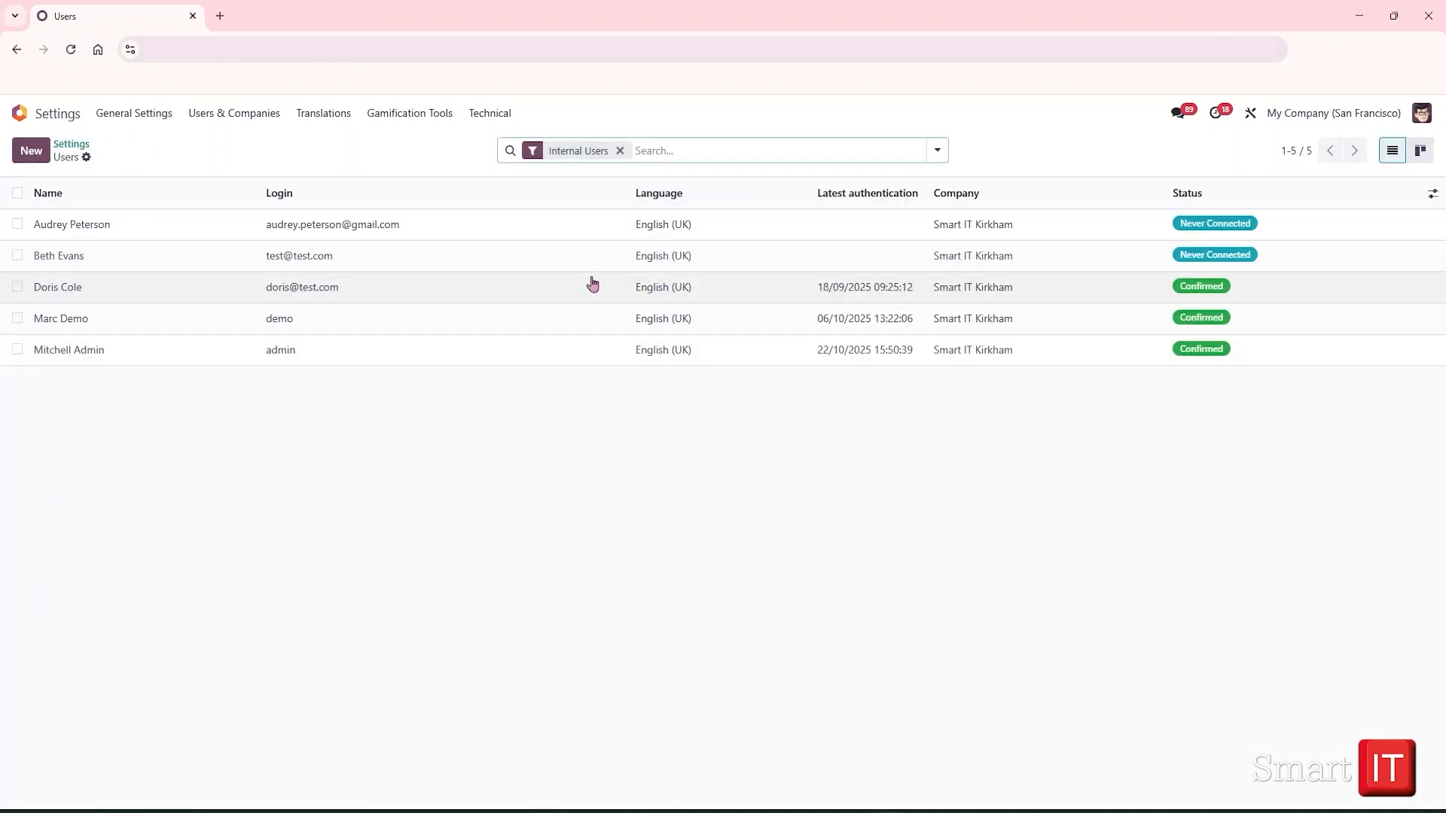
pyautogui.click(257, 123)
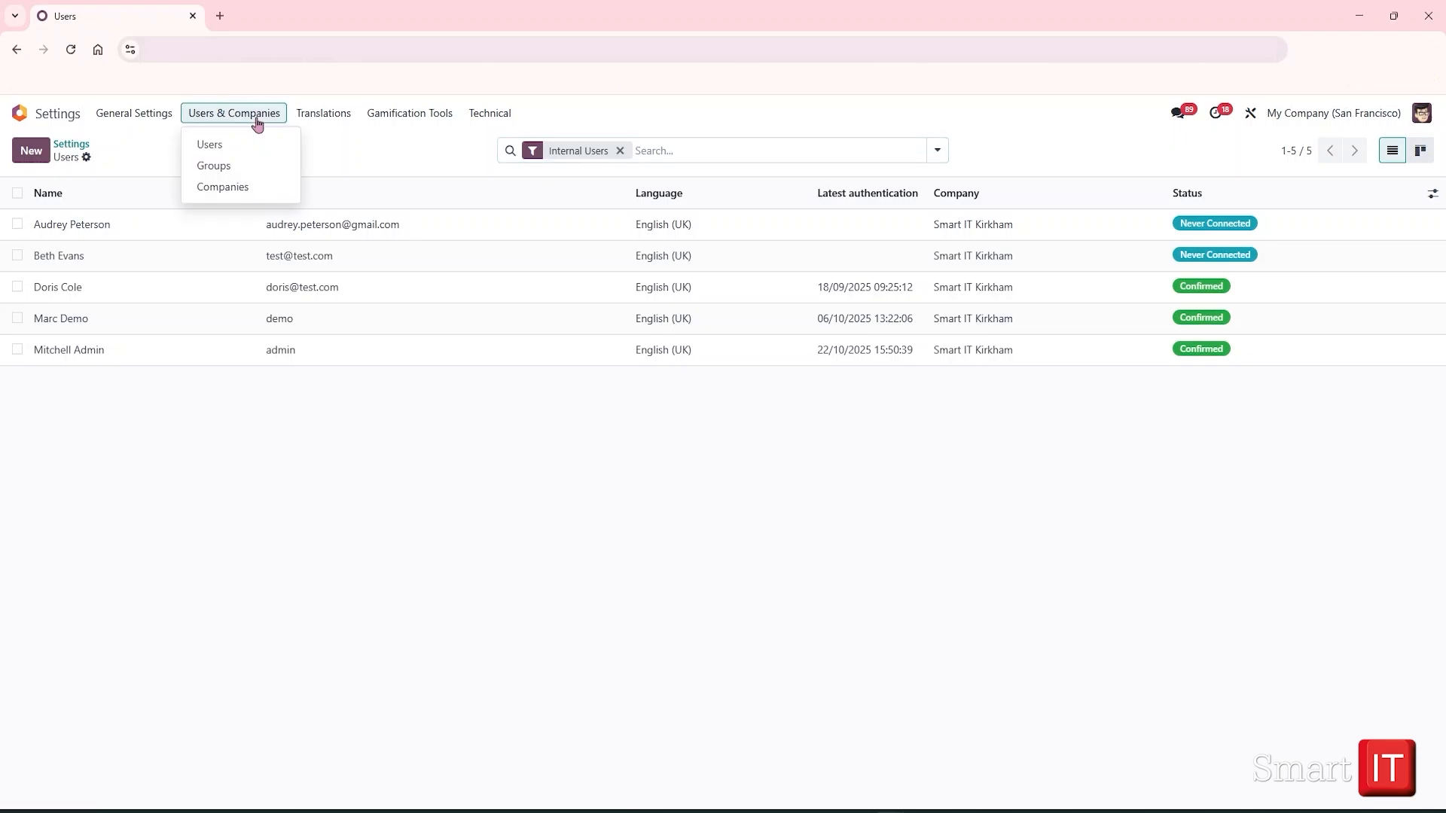
pyautogui.click(257, 123)
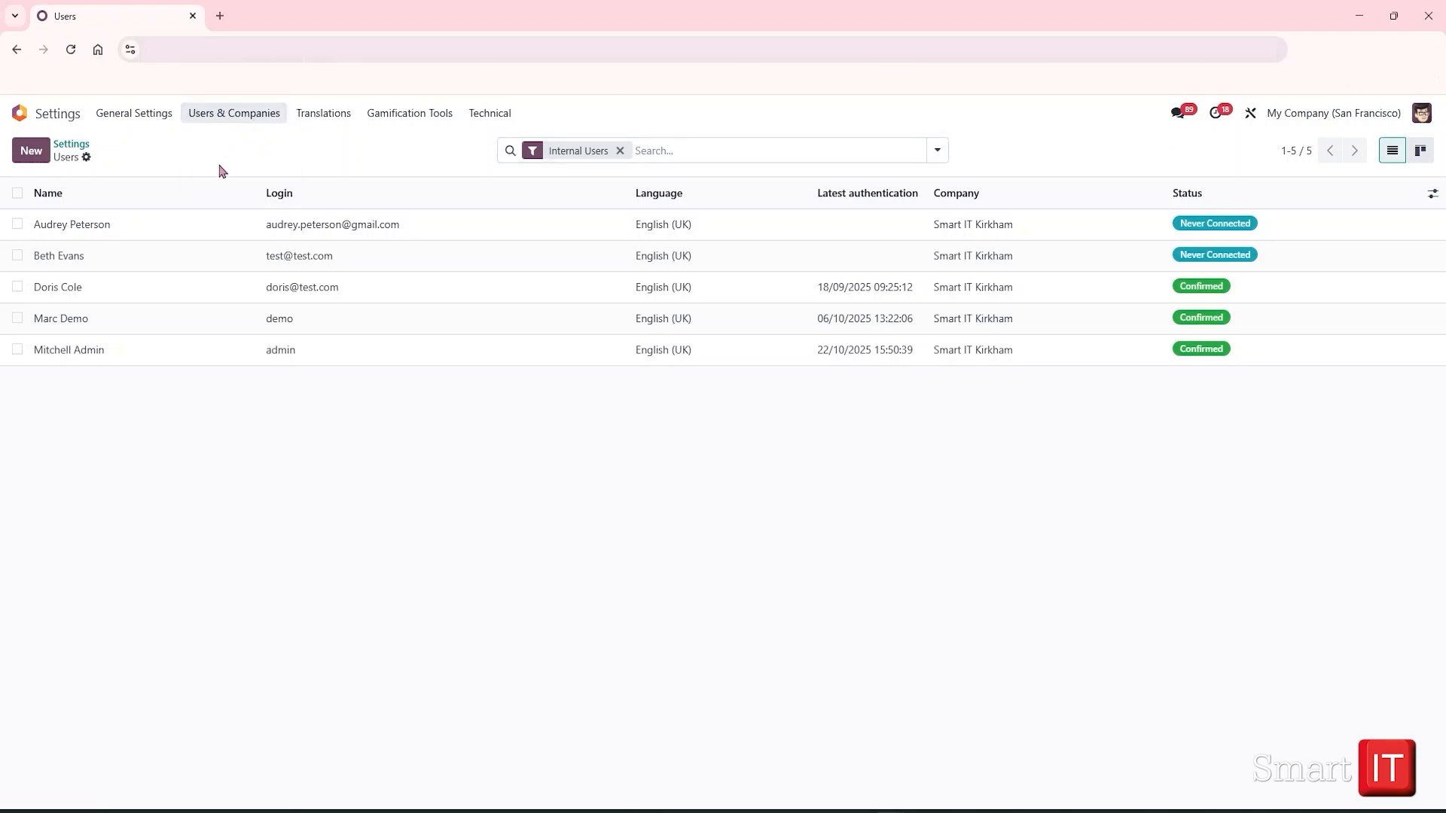
# - Open the record of the user with login admin and examine the access rights assigned for each app
pyautogui.click(155, 356)
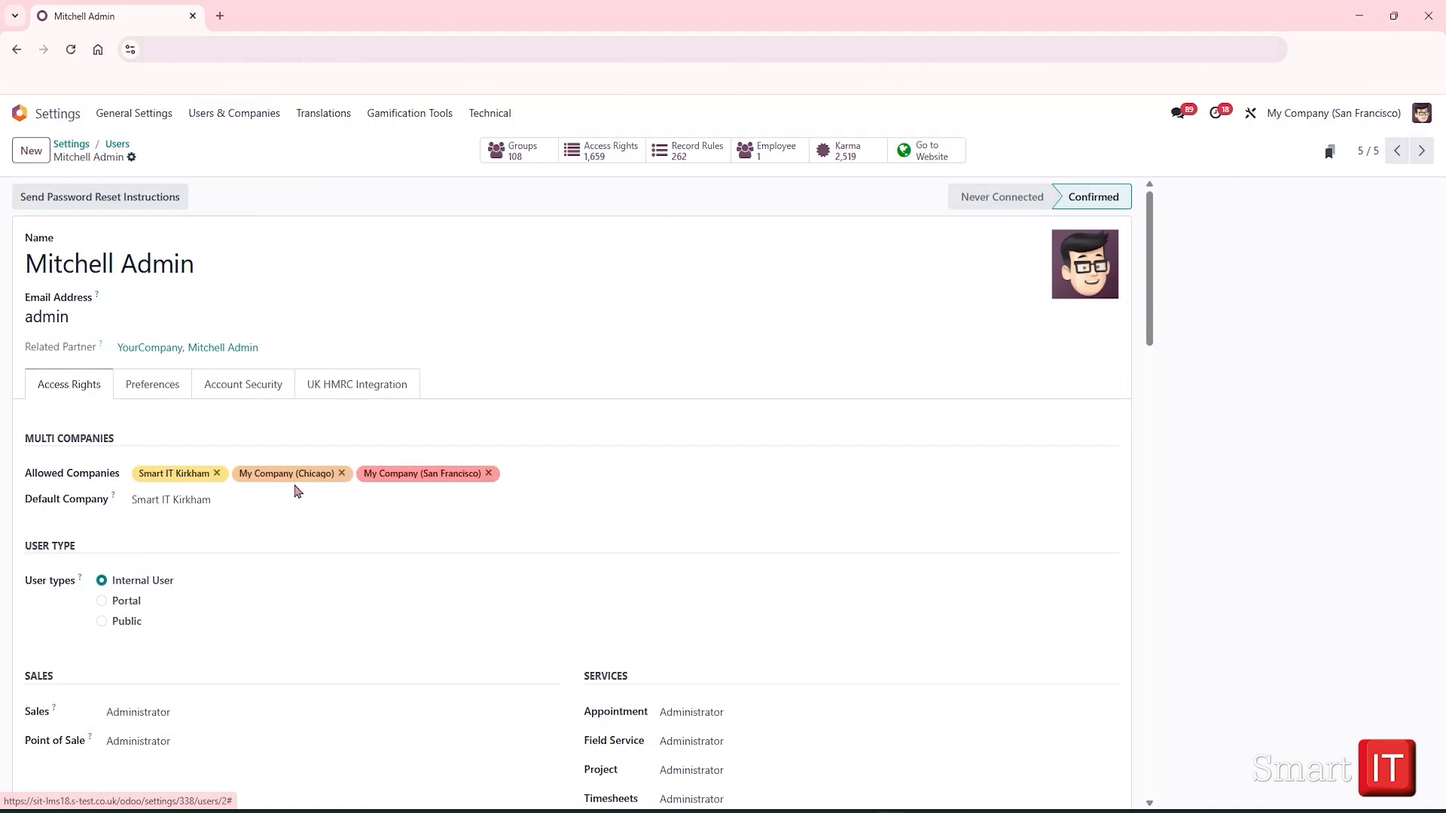
pyautogui.scroll(-10, 295, 491)
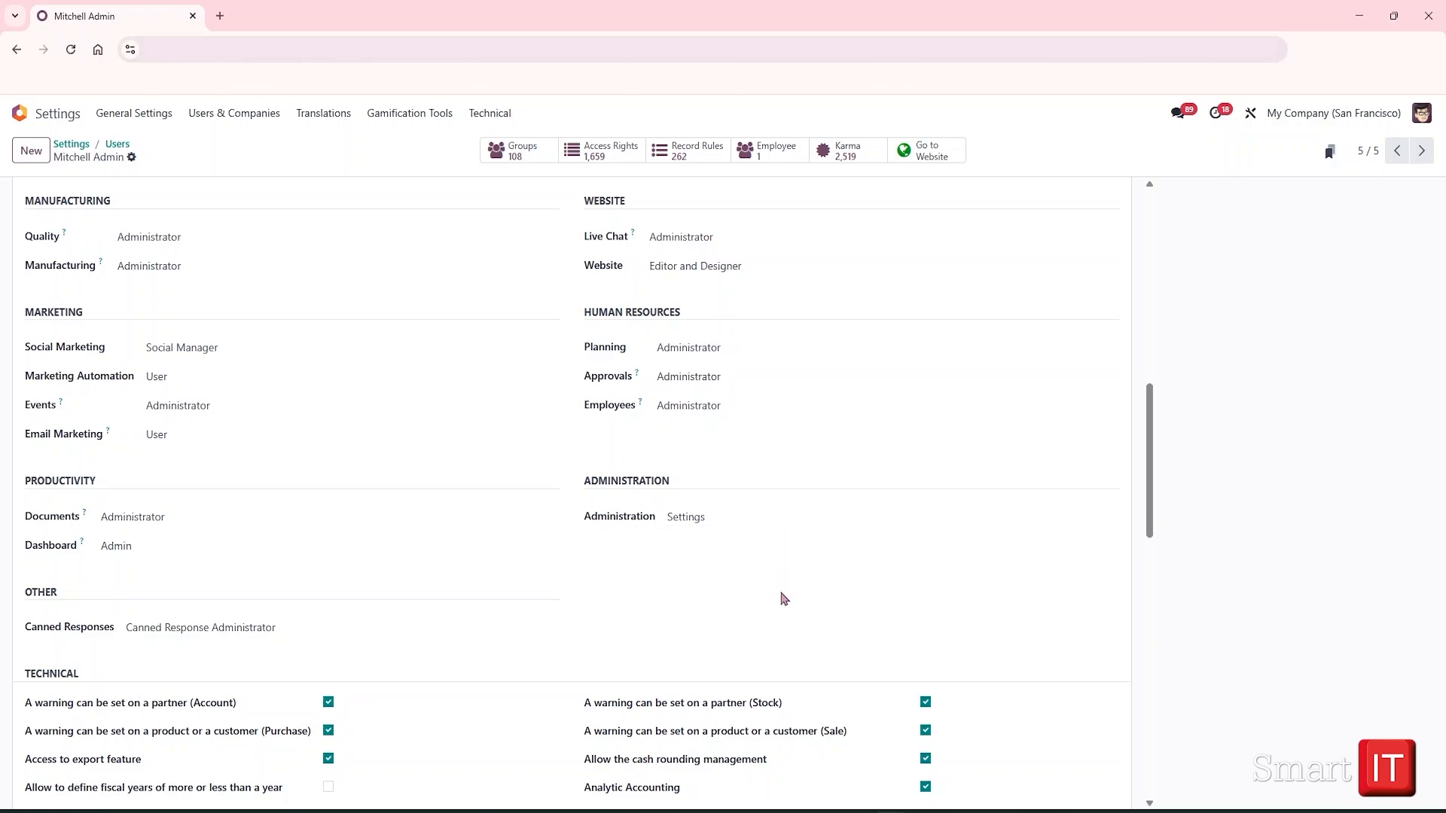
pyautogui.scroll(2, 781, 599)
pyautogui.scroll(5, 782, 598)
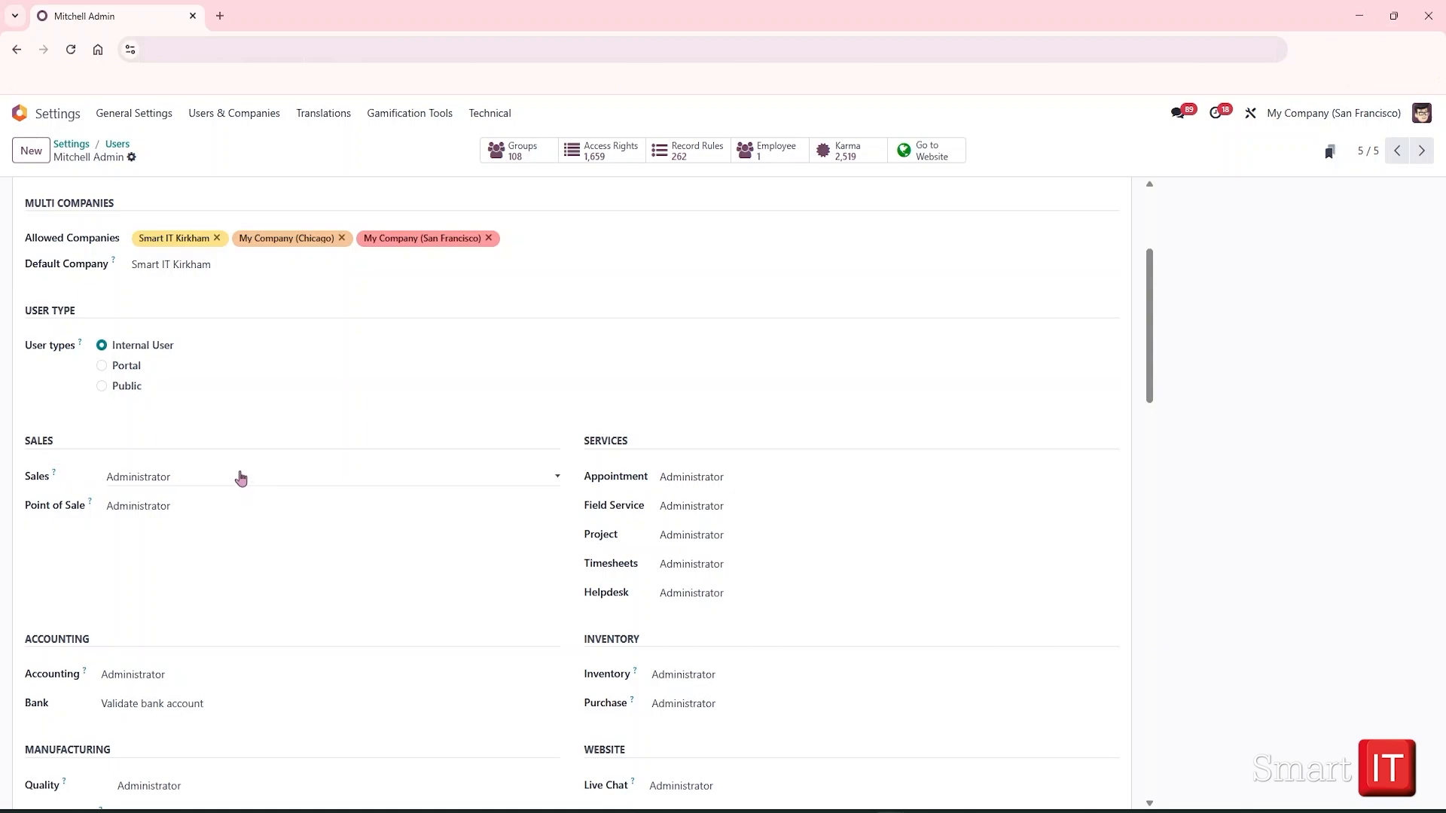
# - Return to the user list, open the user with login demo, and examine that account's access rights
pyautogui.click(117, 144)
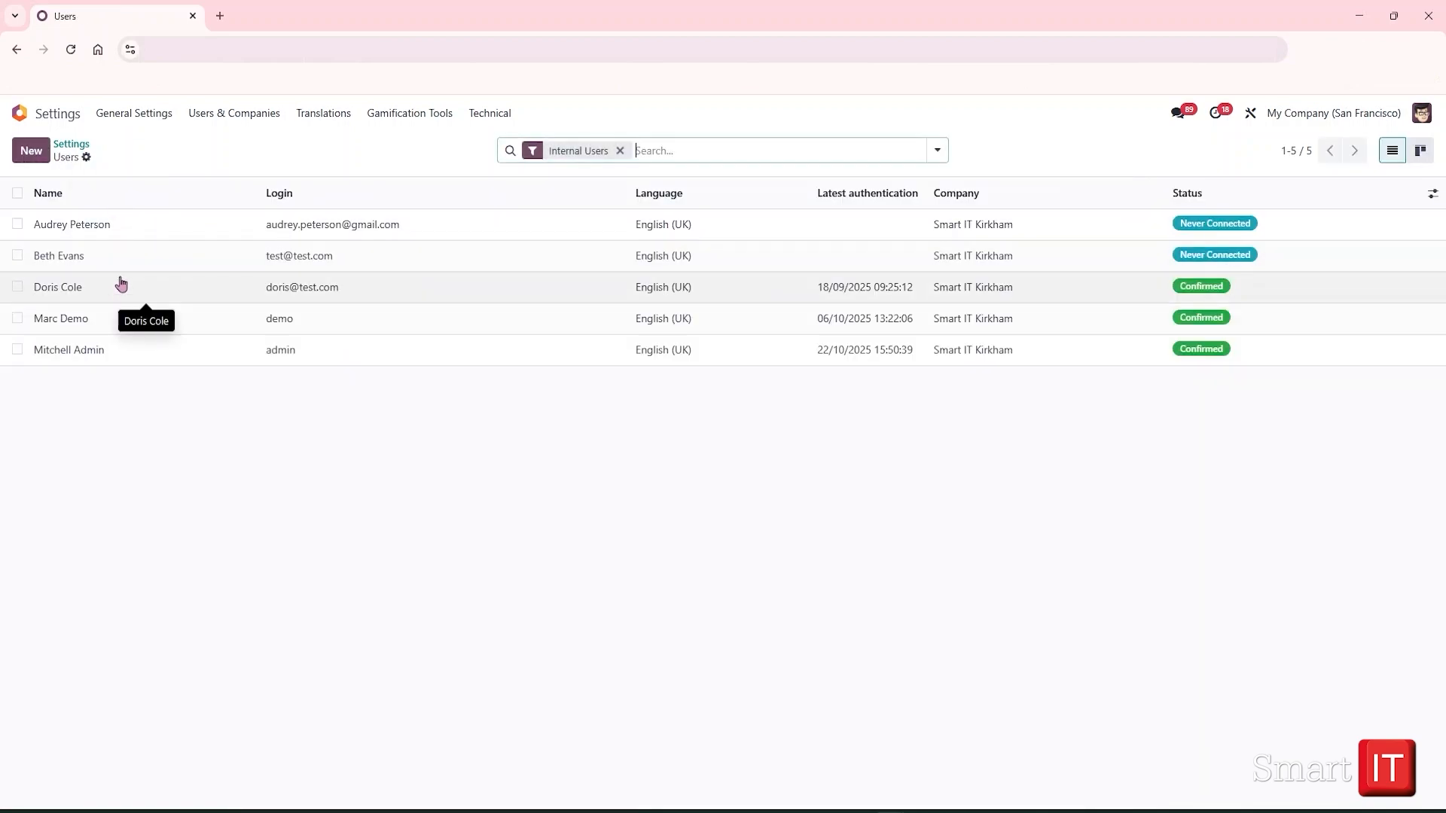
pyautogui.click(111, 311)
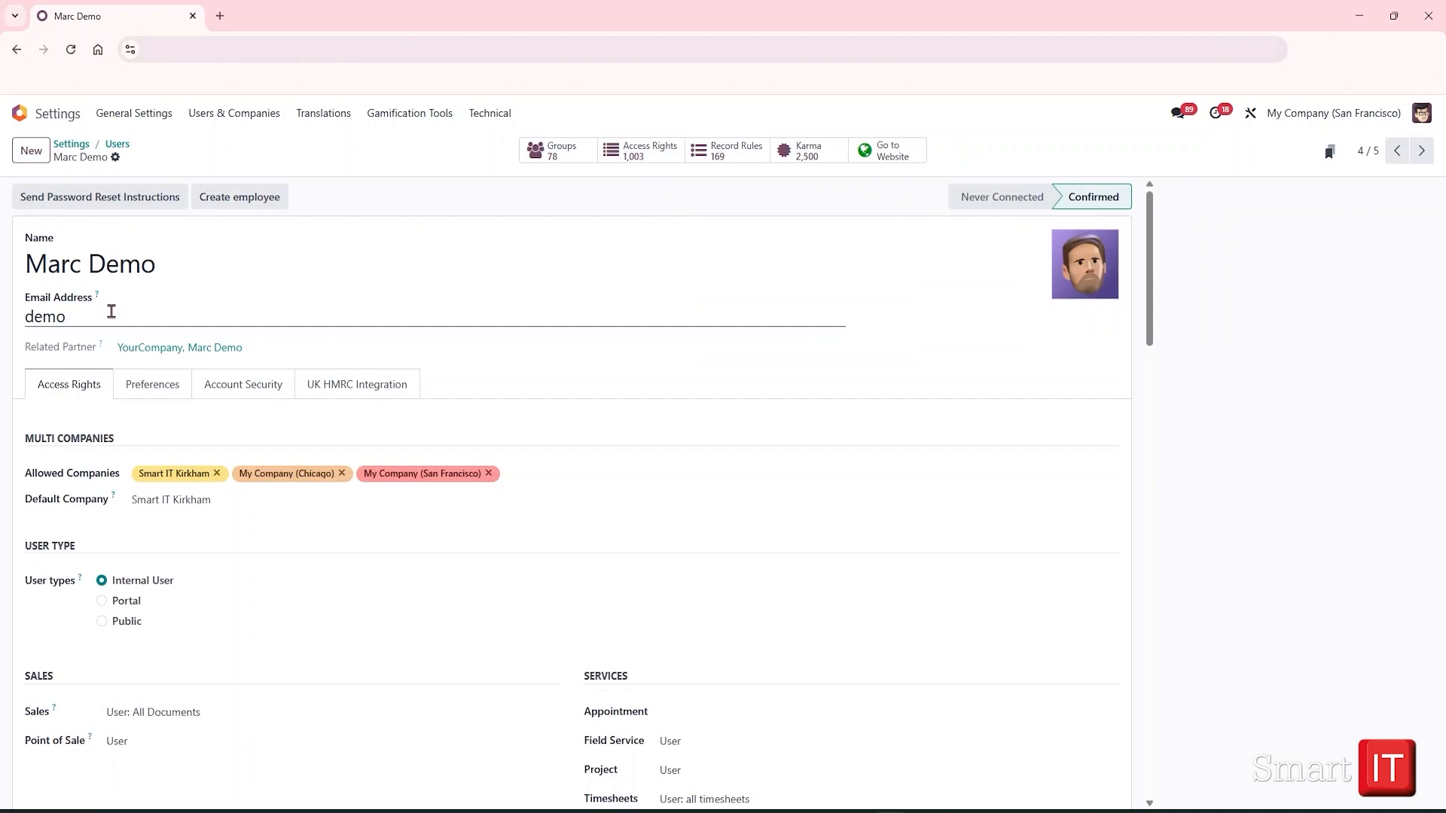
pyautogui.scroll(-10, 255, 595)
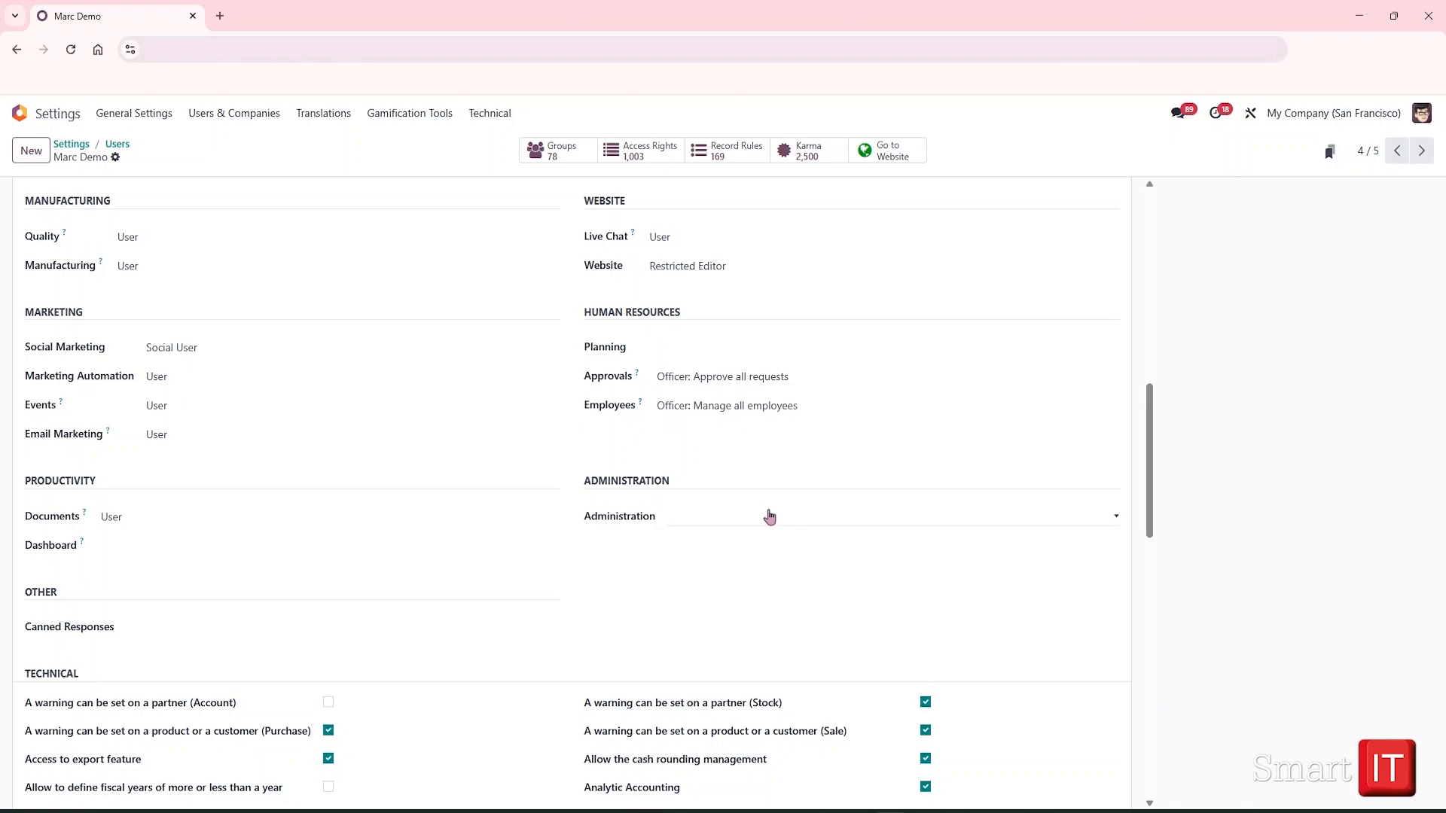
pyautogui.scroll(10, 631, 595)
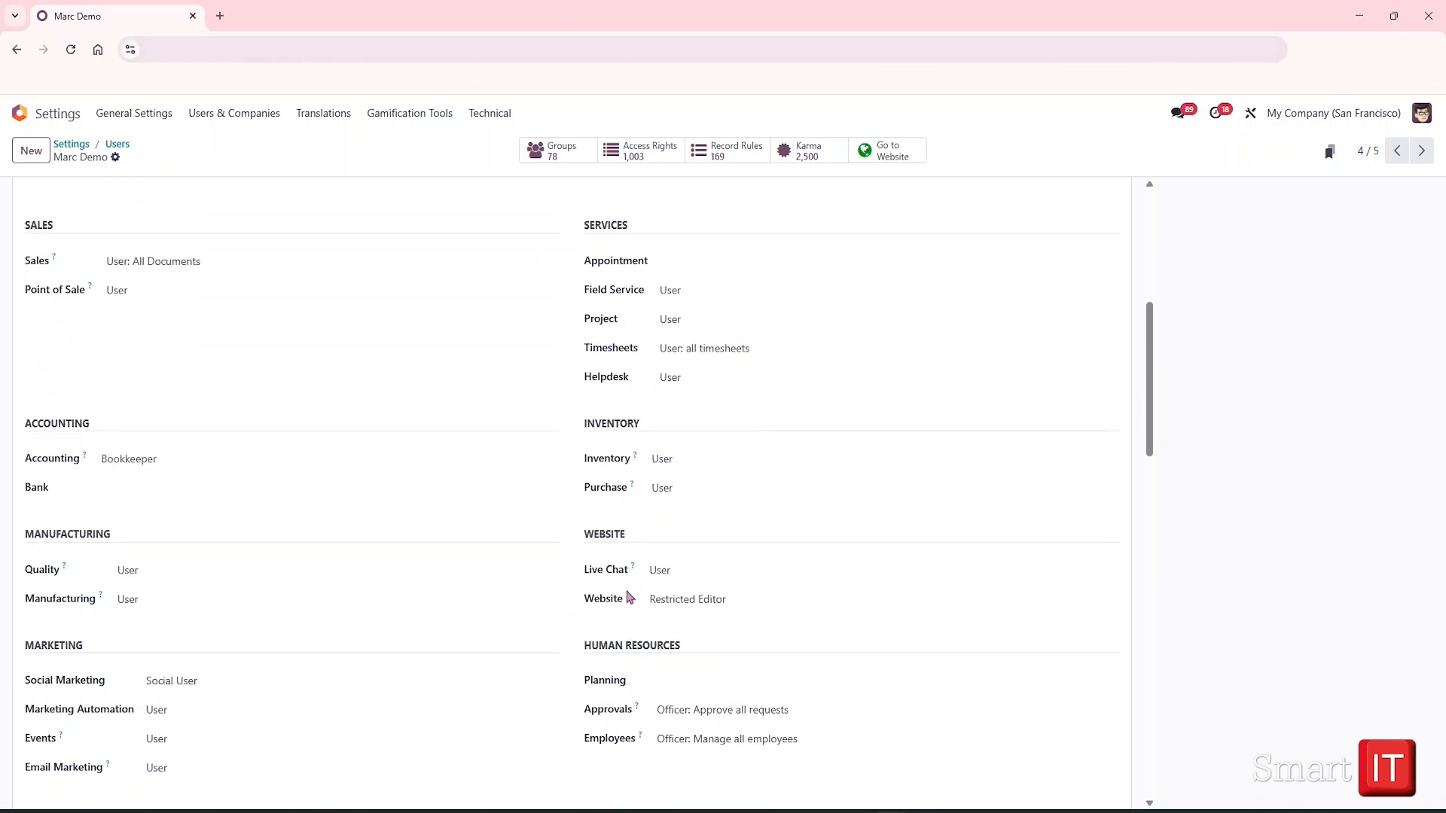
# - Go to the preceding user's record and examine its company, user type and per-app access rights
pyautogui.click(1395, 153)
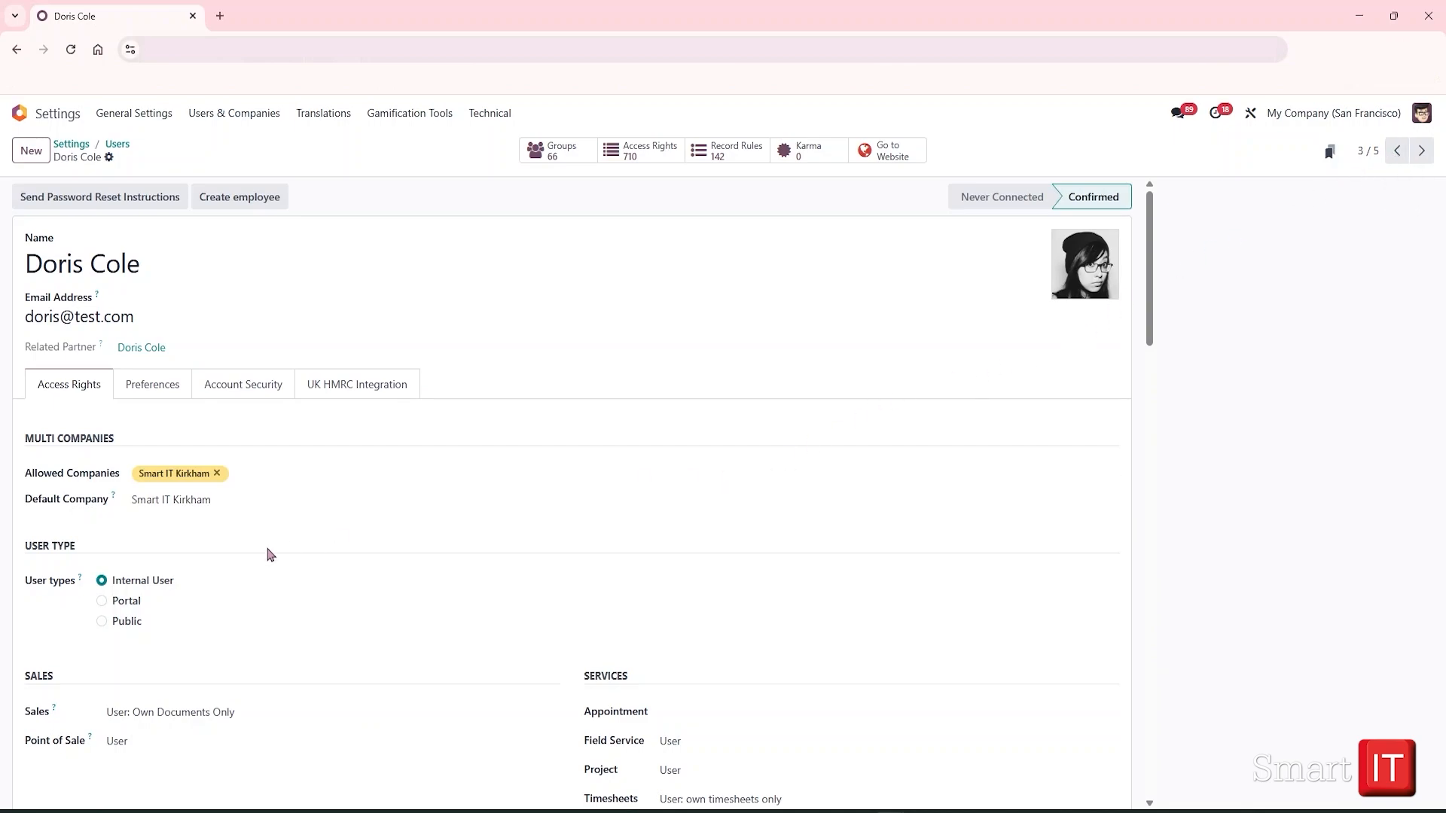
pyautogui.scroll(-7, 276, 718)
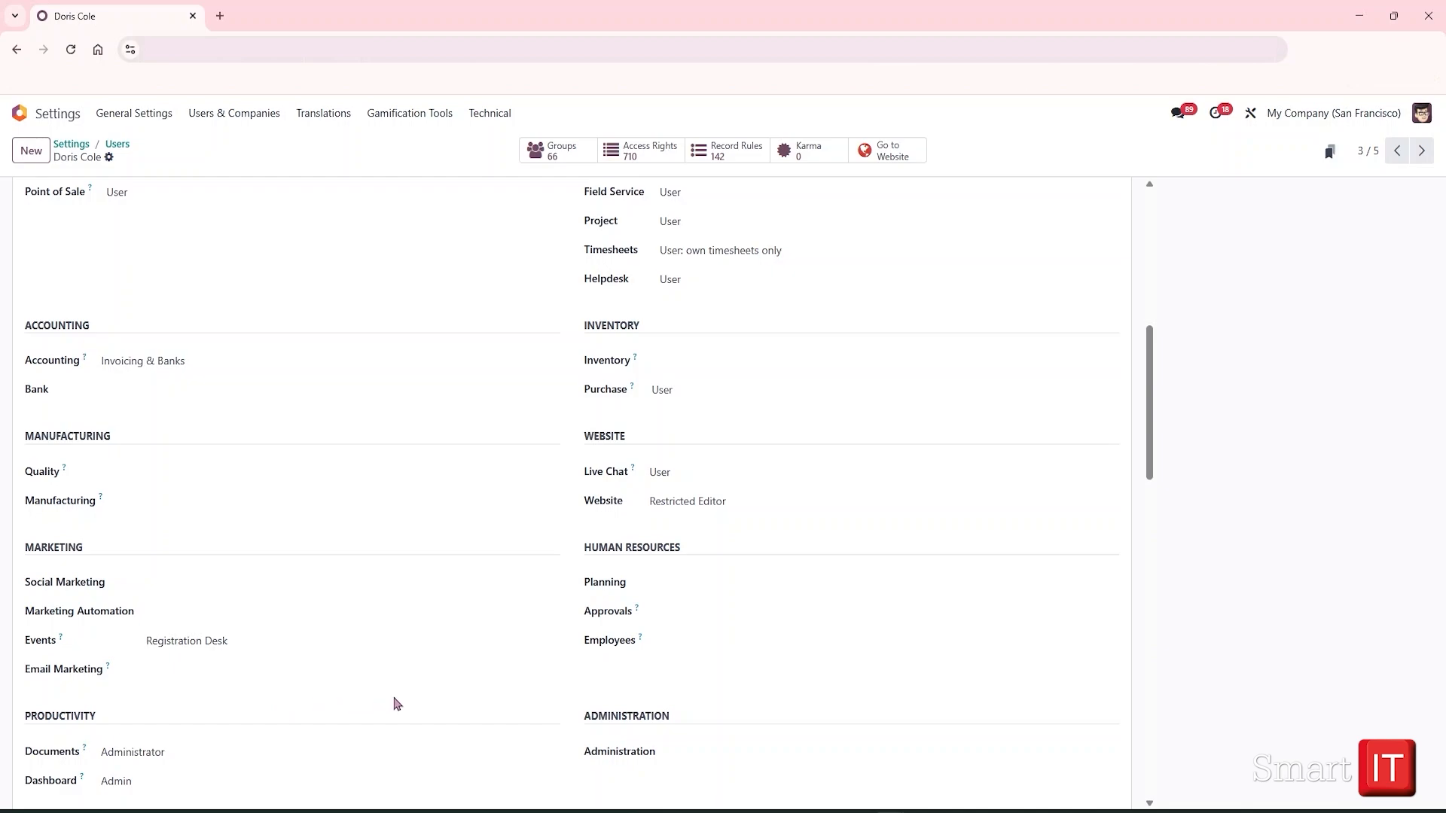
pyautogui.scroll(3, 397, 703)
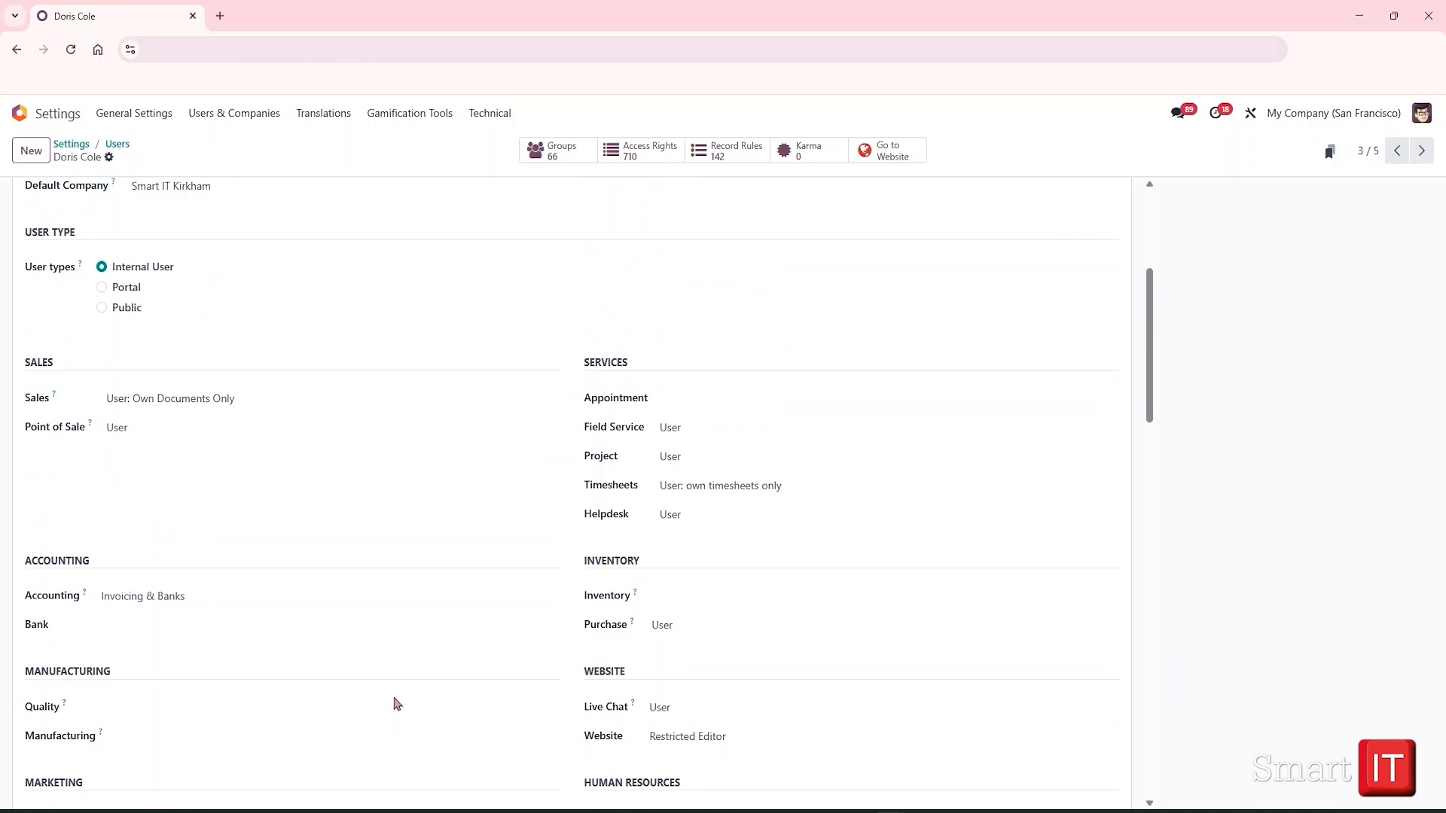
pyautogui.moveTo(55, 398)
pyautogui.scroll(2, 573, 490)
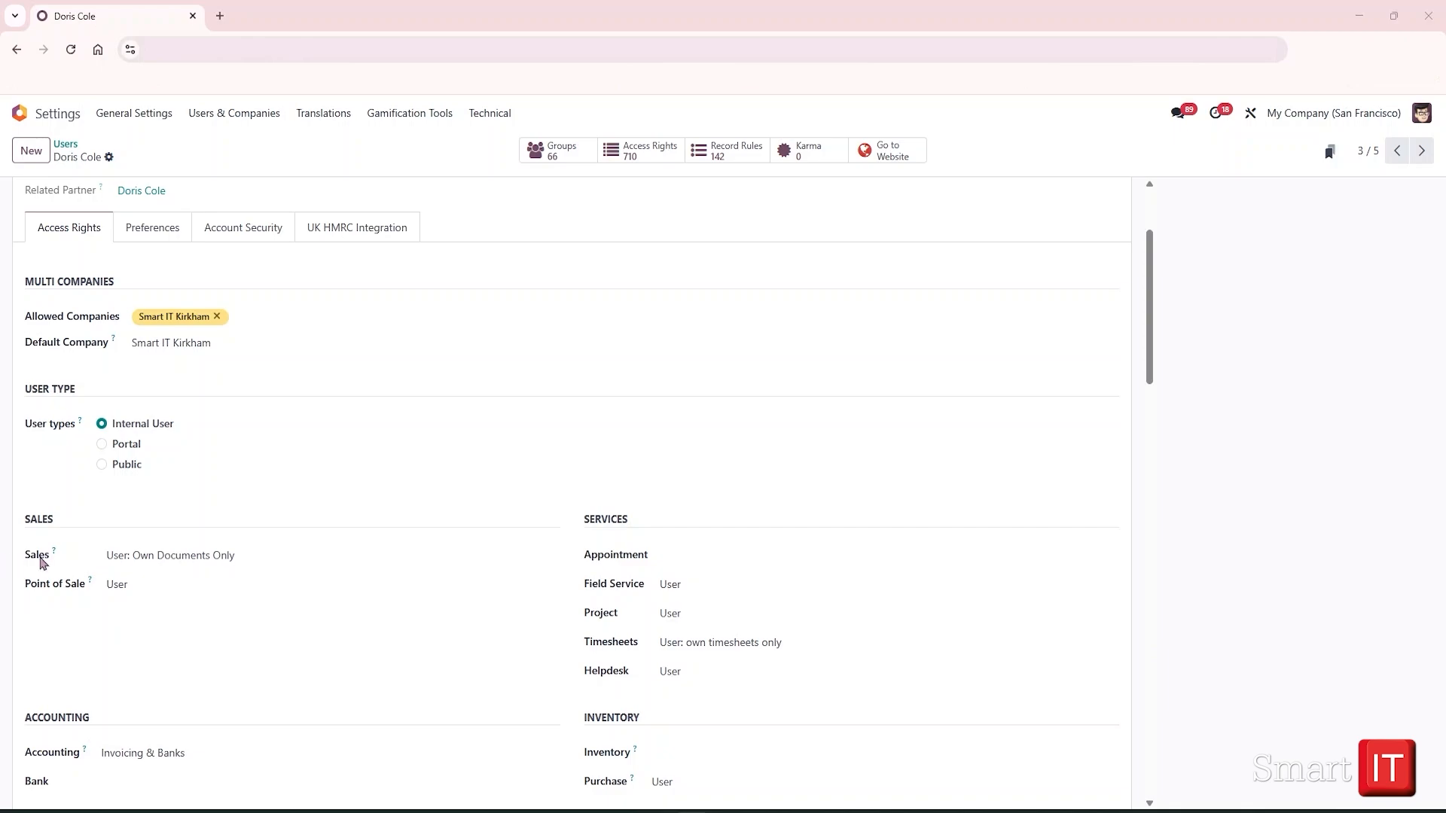
# - Try clearing this user's Sales access right, and discard the unsaved change
pyautogui.click(186, 559)
pyautogui.click(182, 577)
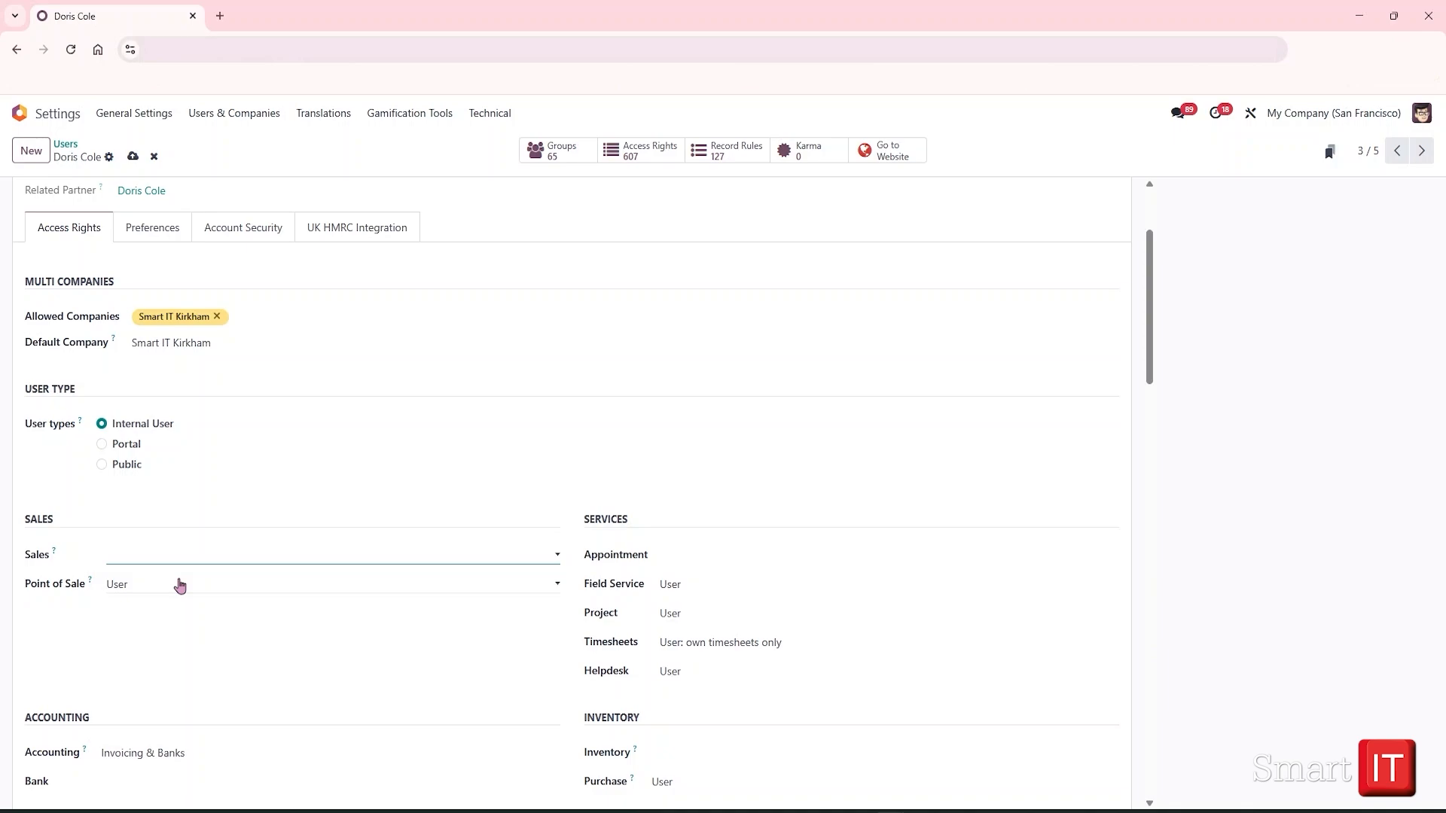
pyautogui.click(154, 156)
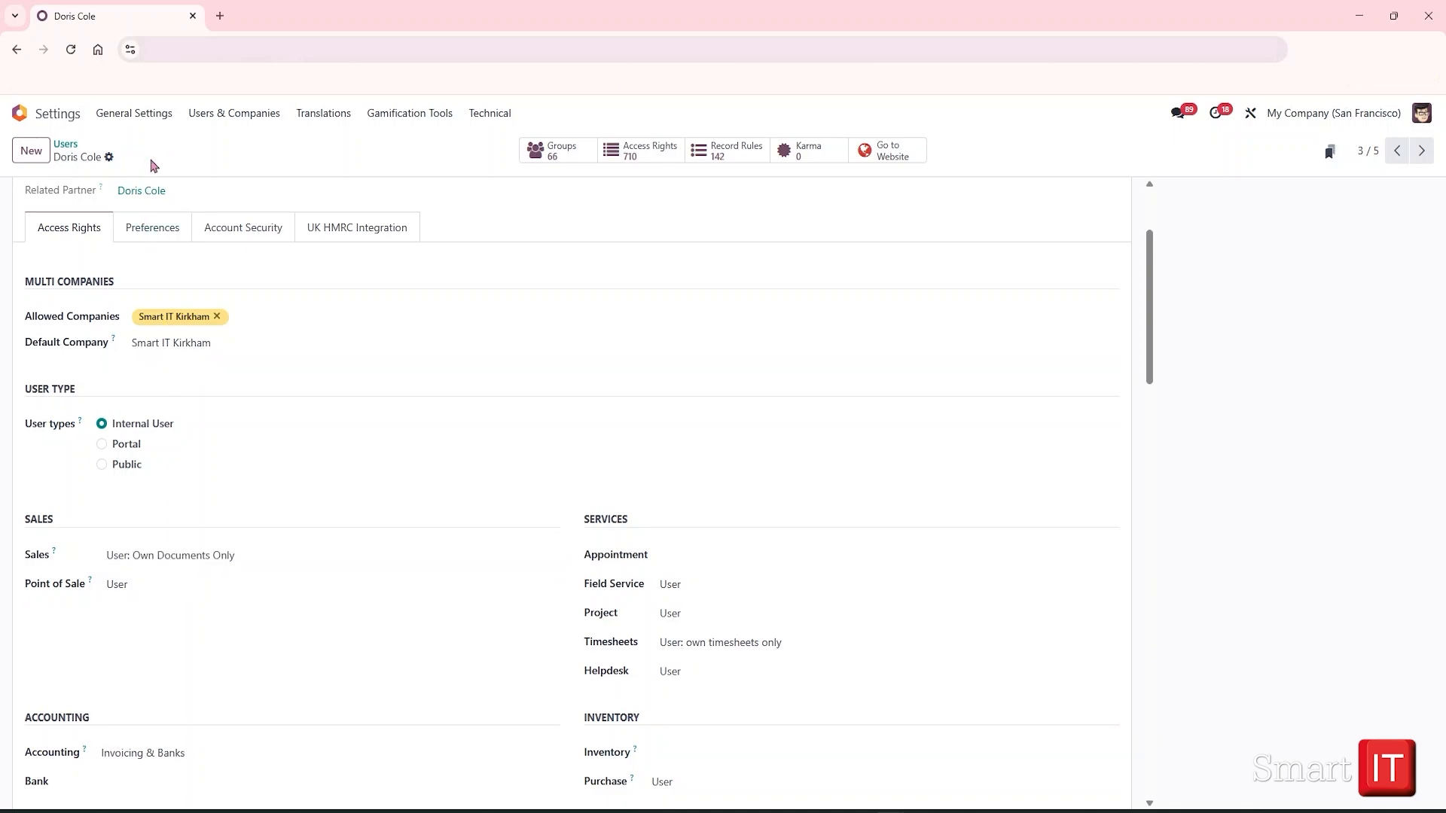
pyautogui.scroll(3, 136, 183)
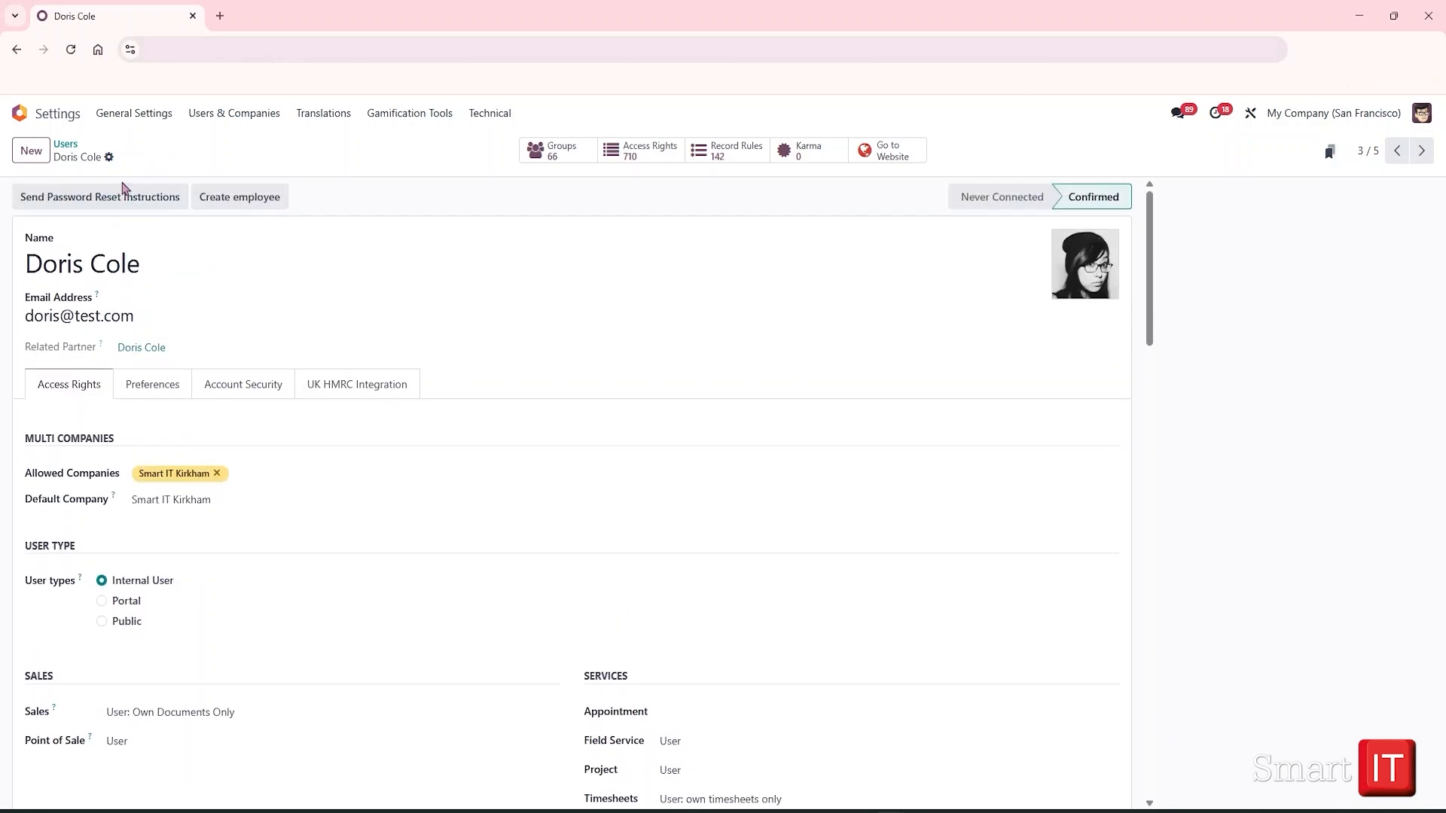
# - View the CRM section of the general settings and go back to the home screen of apps
pyautogui.click(104, 117)
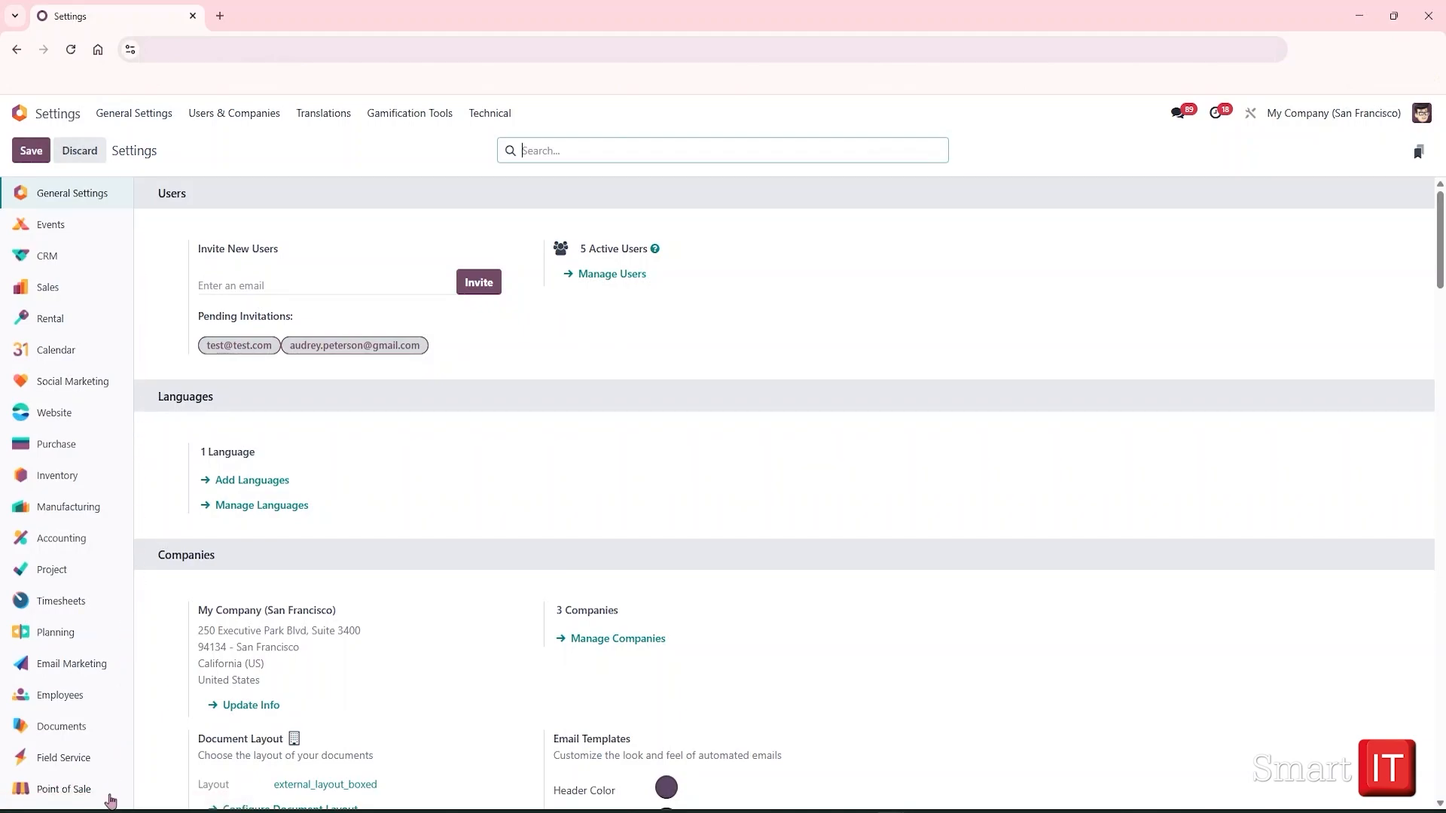
pyautogui.click(48, 260)
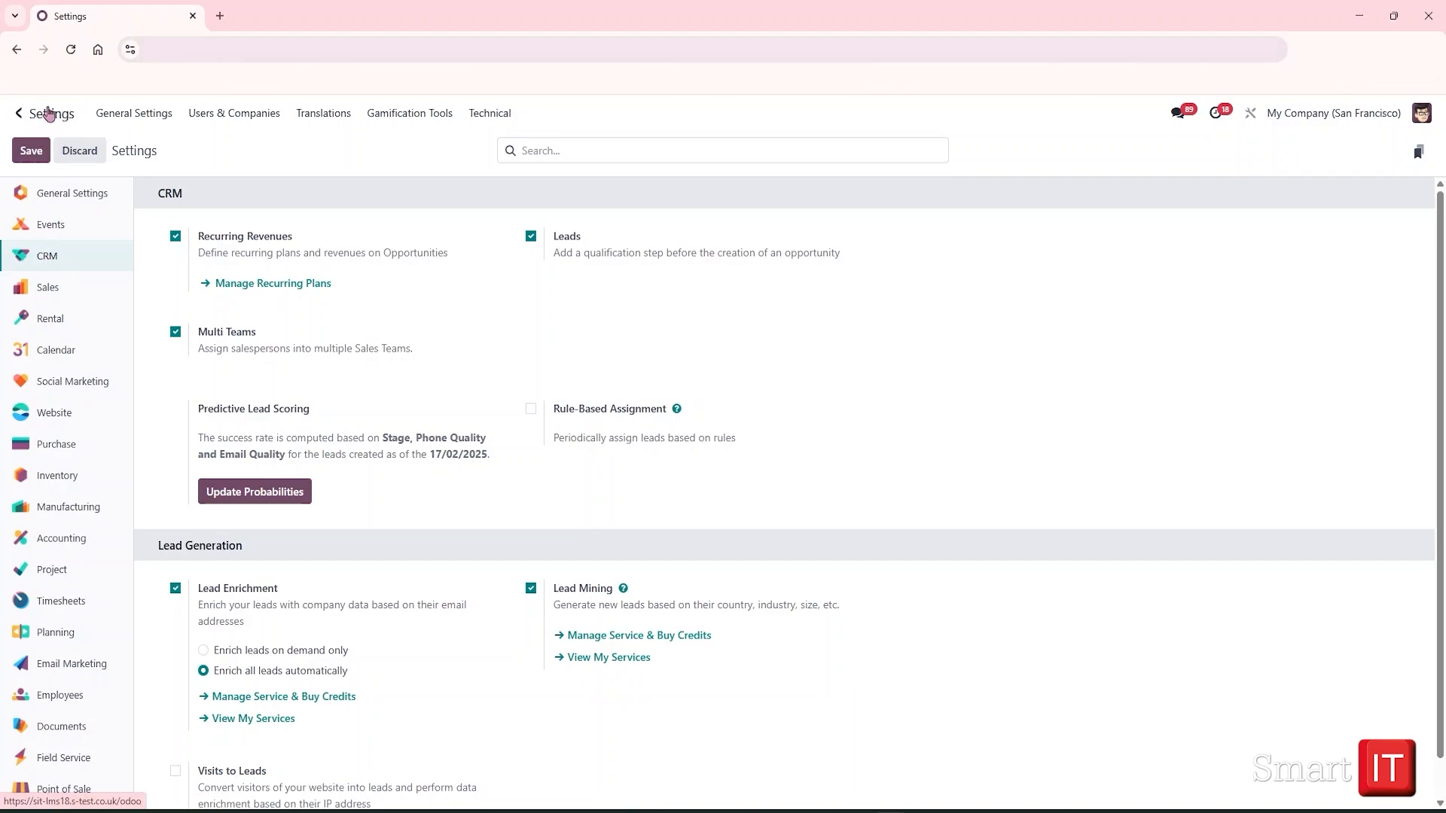
pyautogui.click(21, 113)
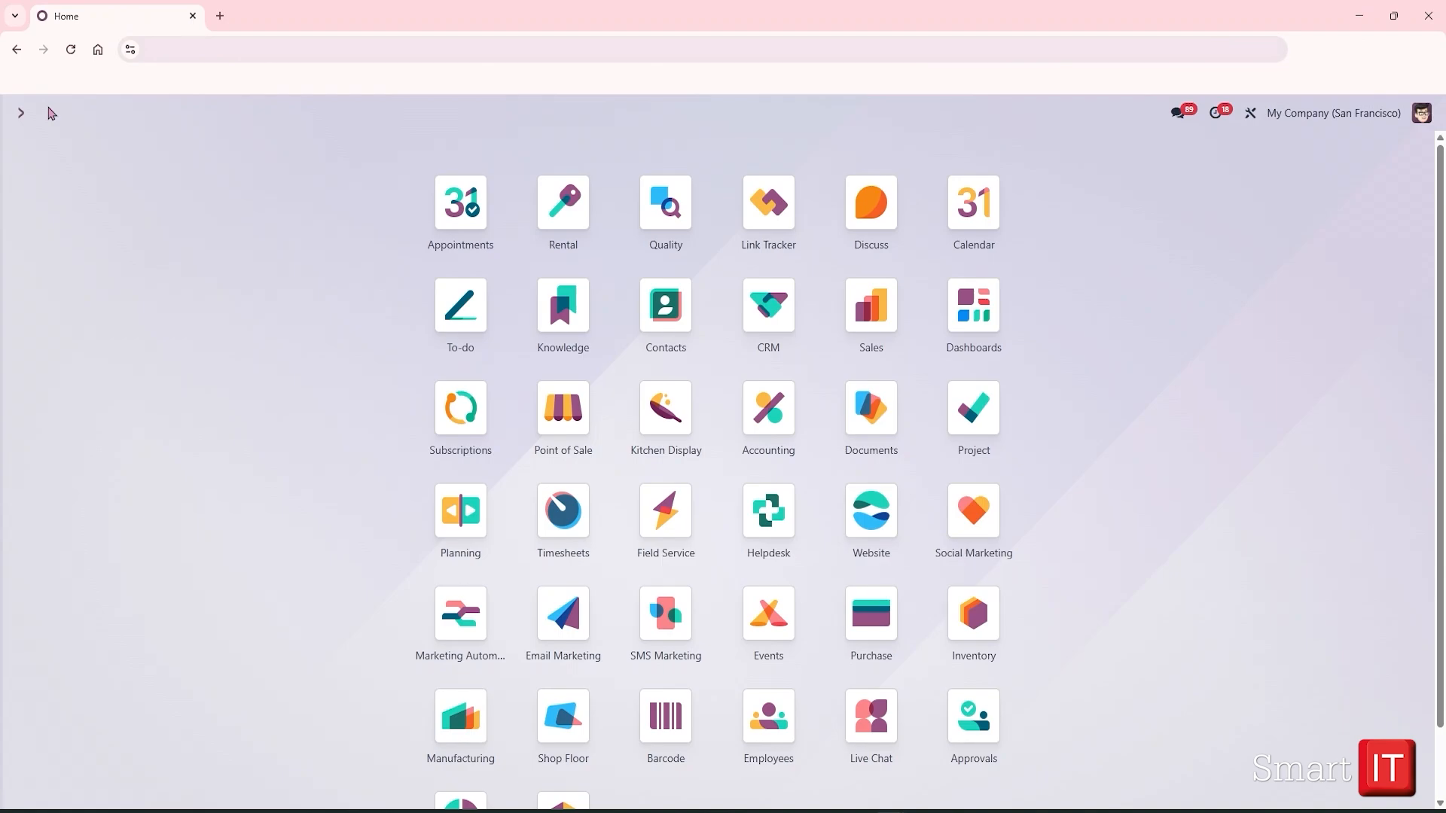
# - Open the CRM app's own settings and view the recurring plans list for Recurring Revenues
pyautogui.click(767, 305)
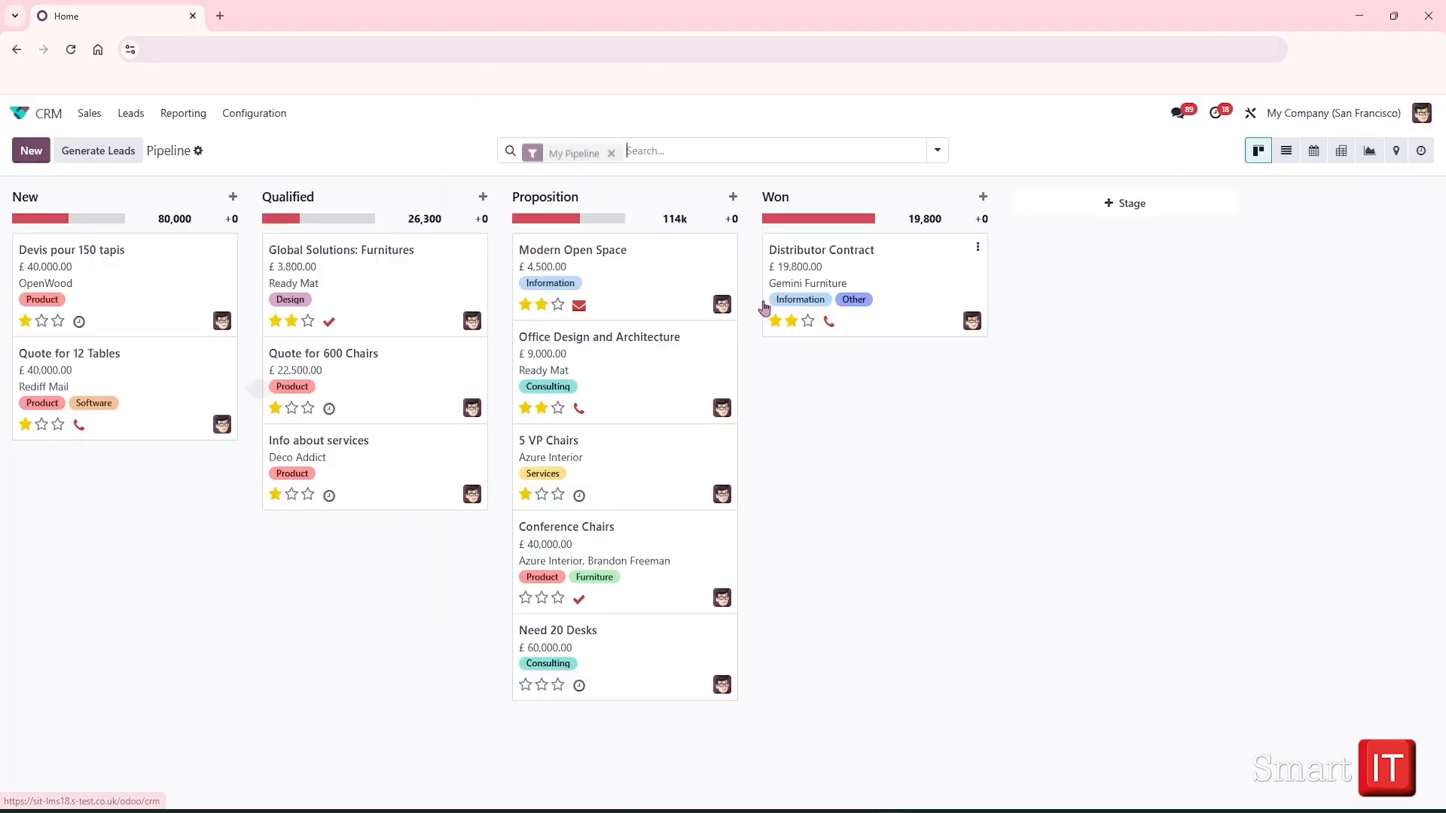
pyautogui.click(283, 119)
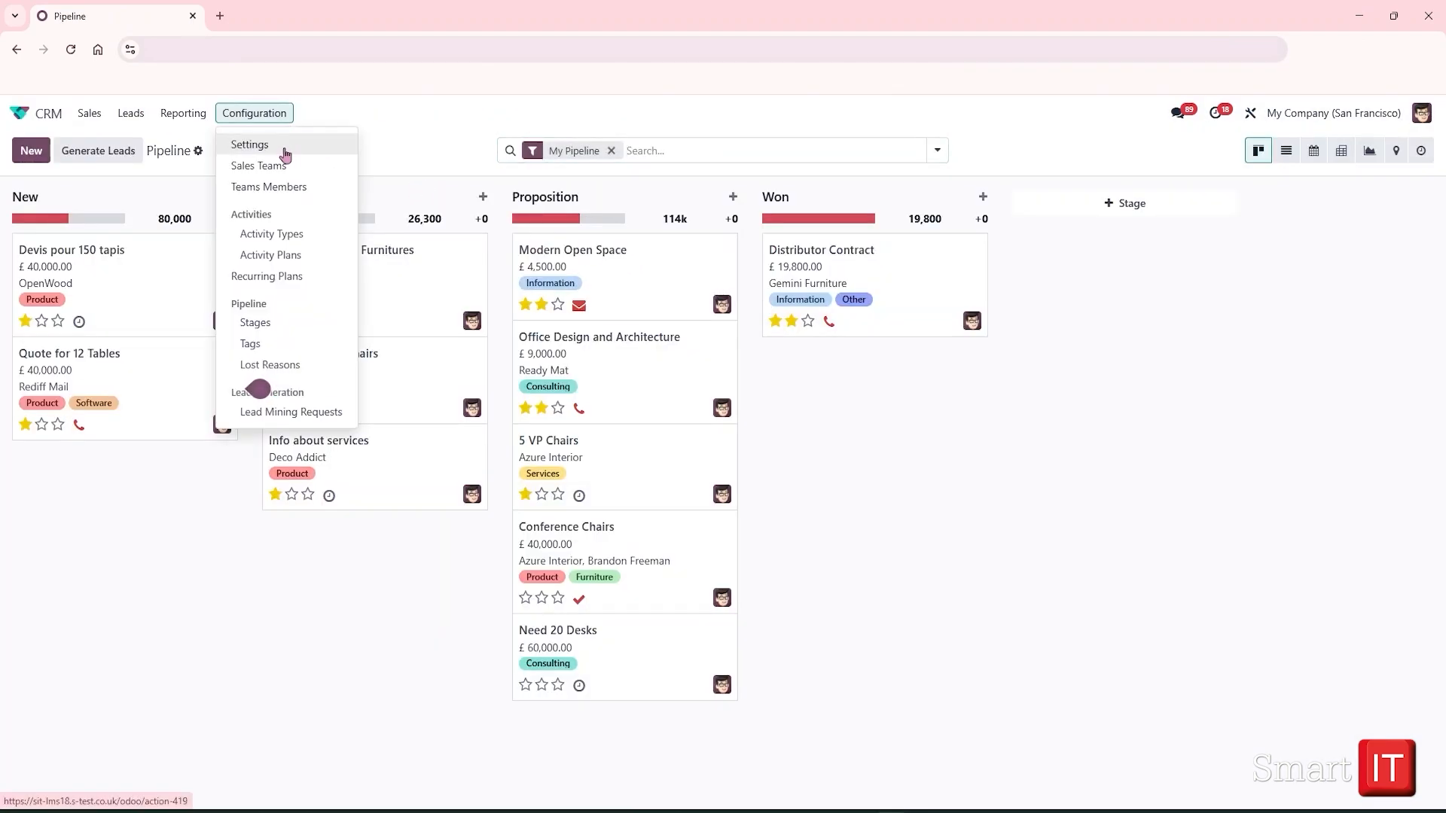
pyautogui.click(284, 149)
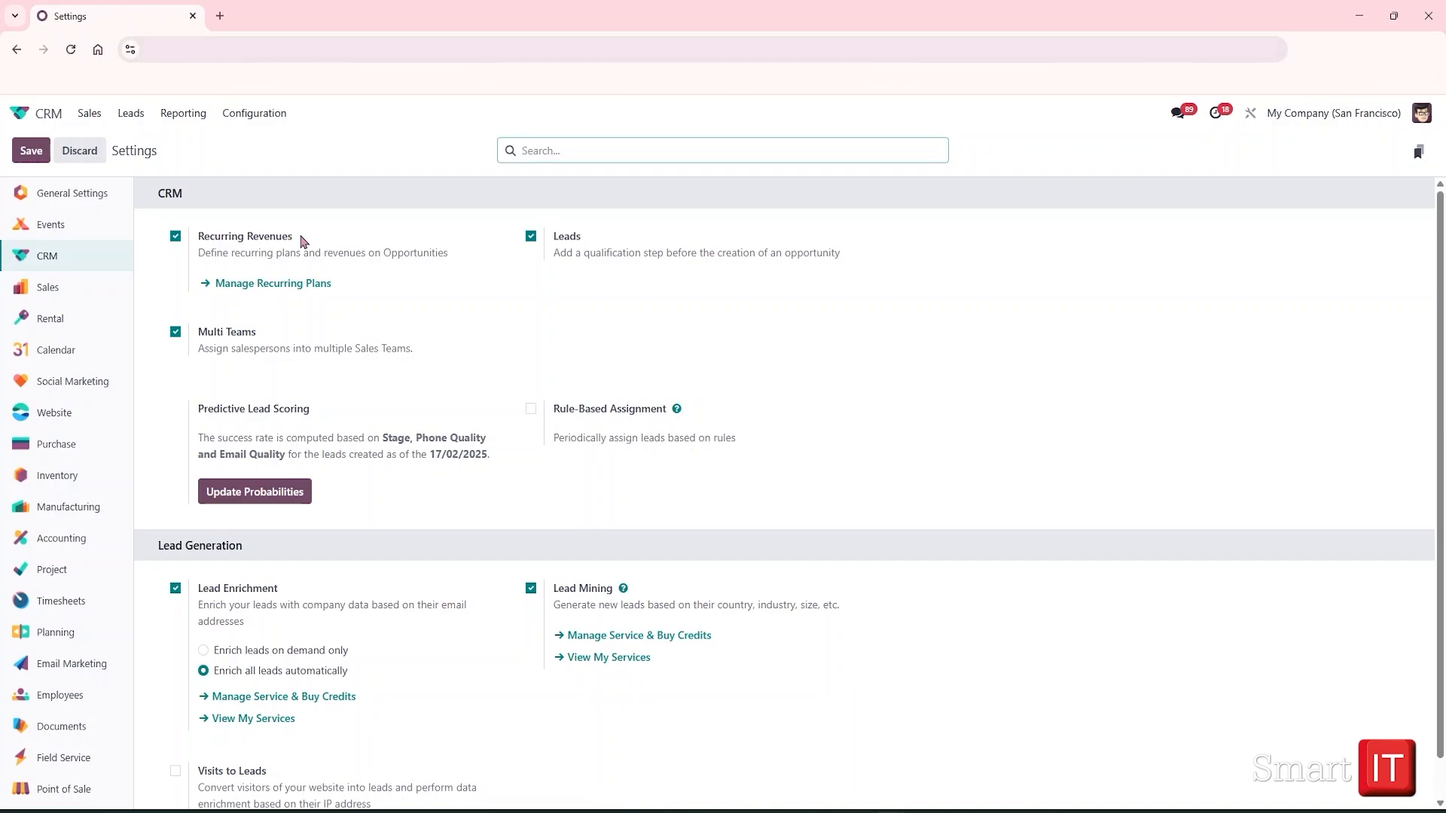
pyautogui.click(305, 285)
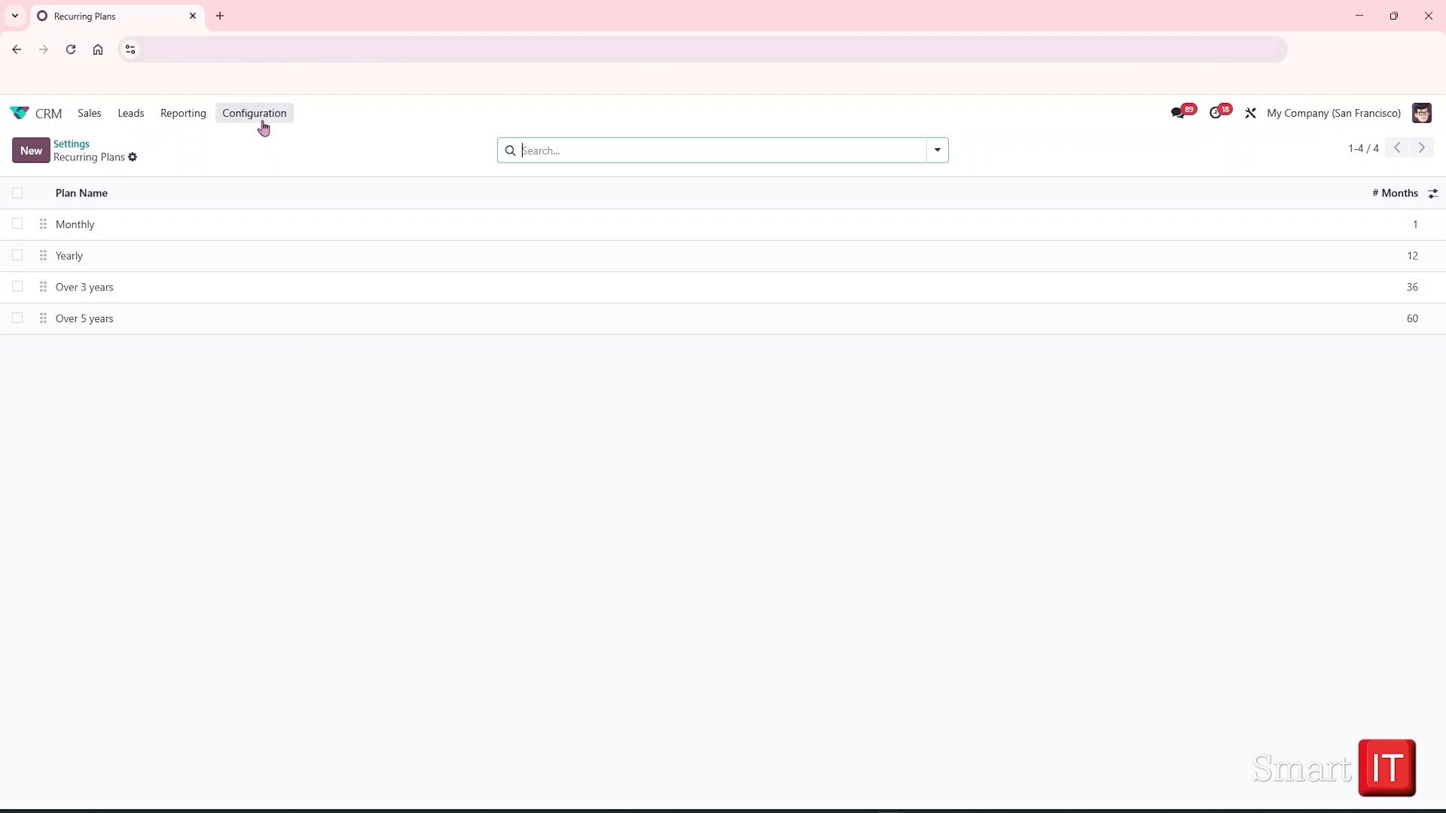
# - Open the Quote for 12 Tables opportunity from the pipeline and view its recurring plan choices without selecting one
pyautogui.click(102, 117)
pyautogui.click(106, 145)
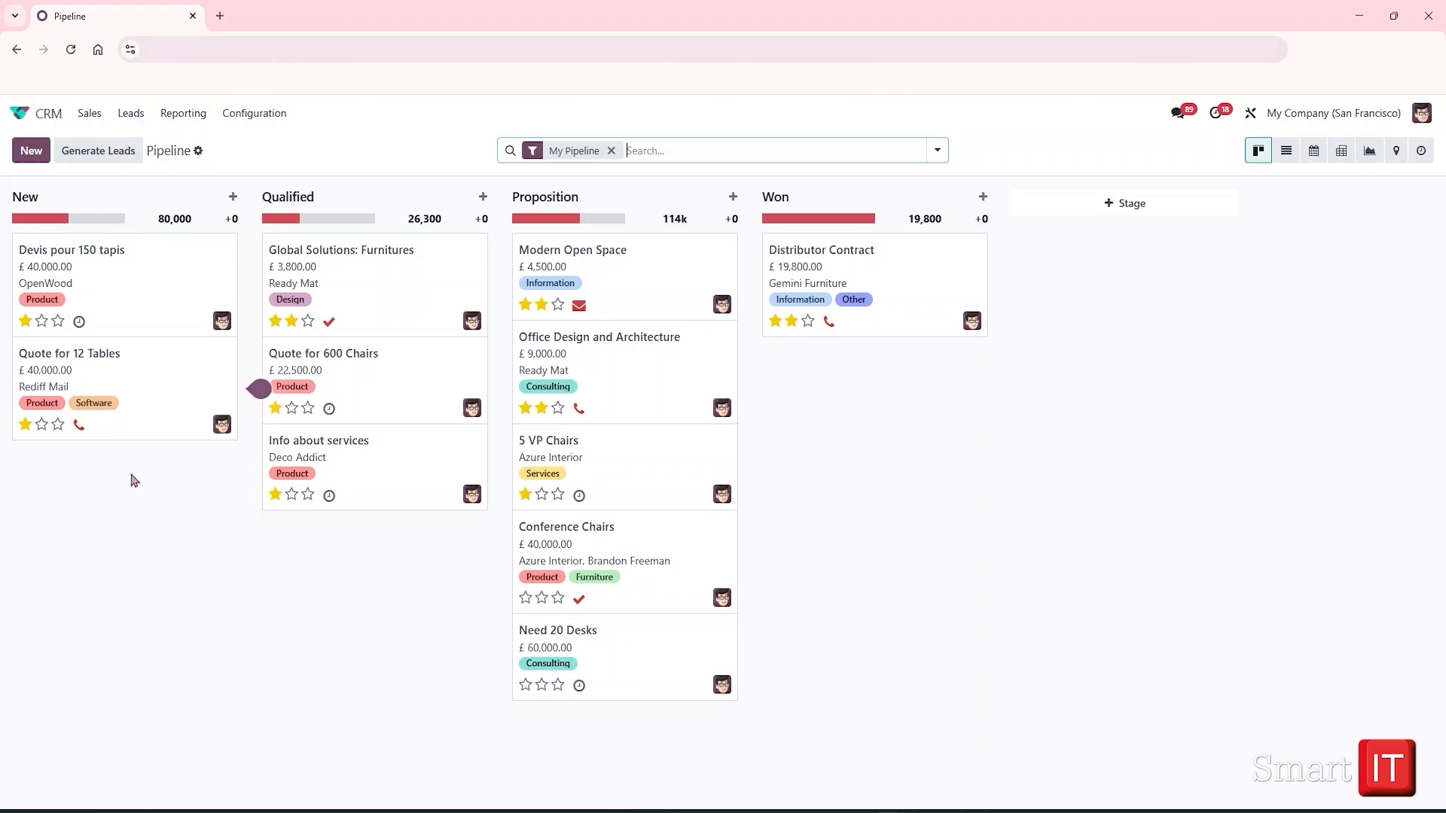
pyautogui.moveTo(132, 379)
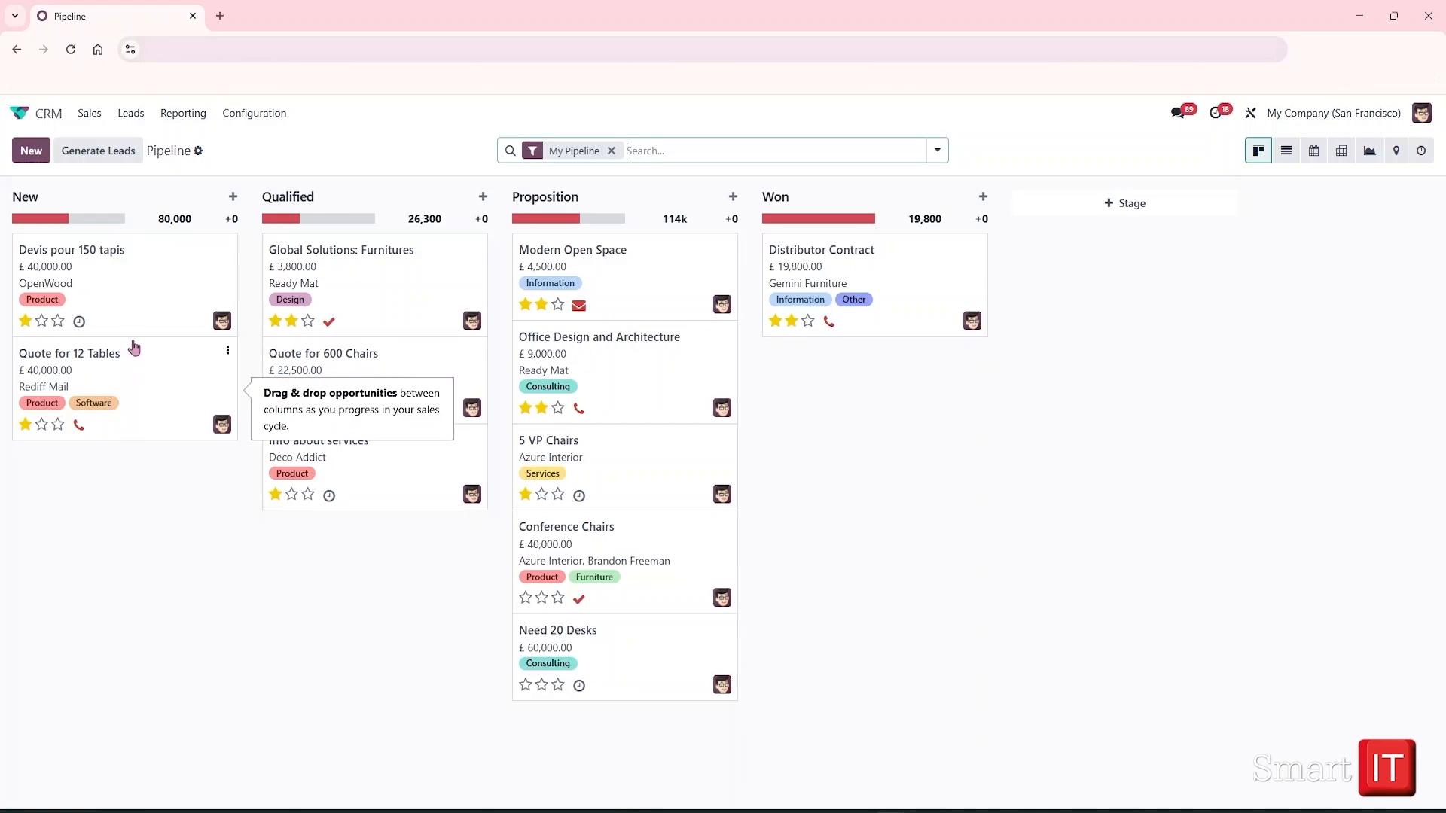
pyautogui.click(135, 365)
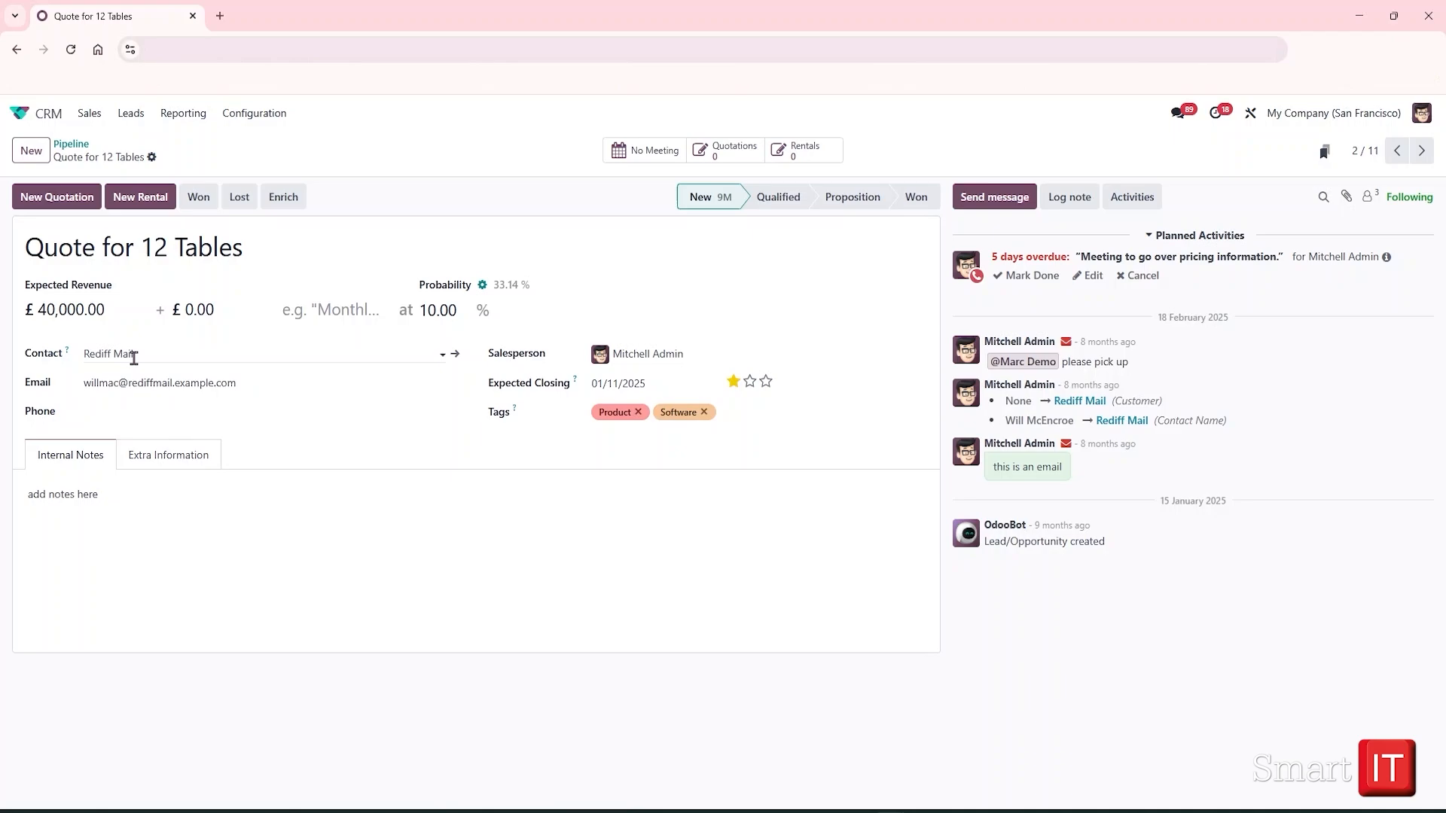
pyautogui.click(355, 310)
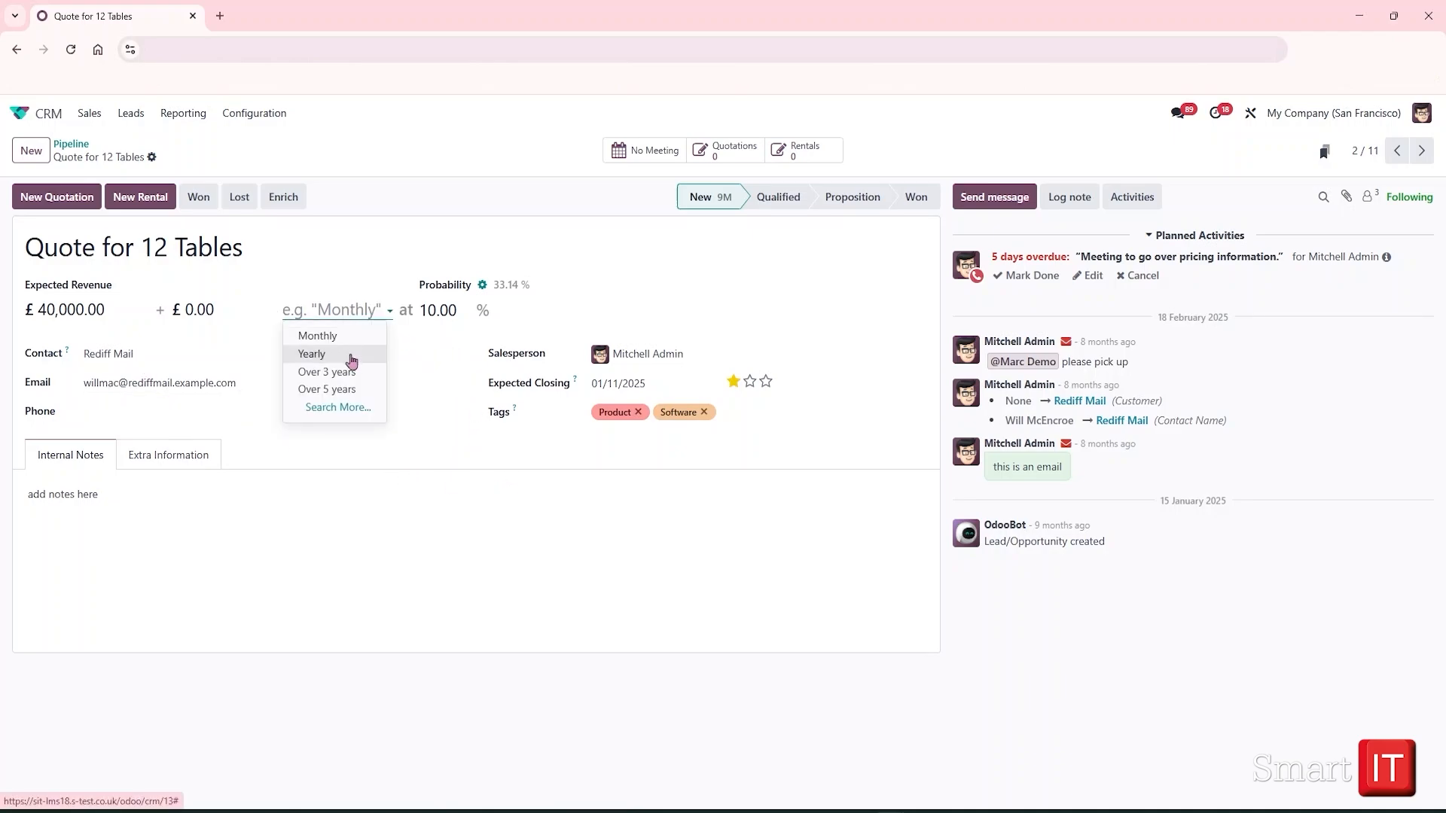
pyautogui.click(306, 523)
# - Return to the pipeline and remove the My Pipeline filter so all opportunities are listed
pyautogui.click(74, 144)
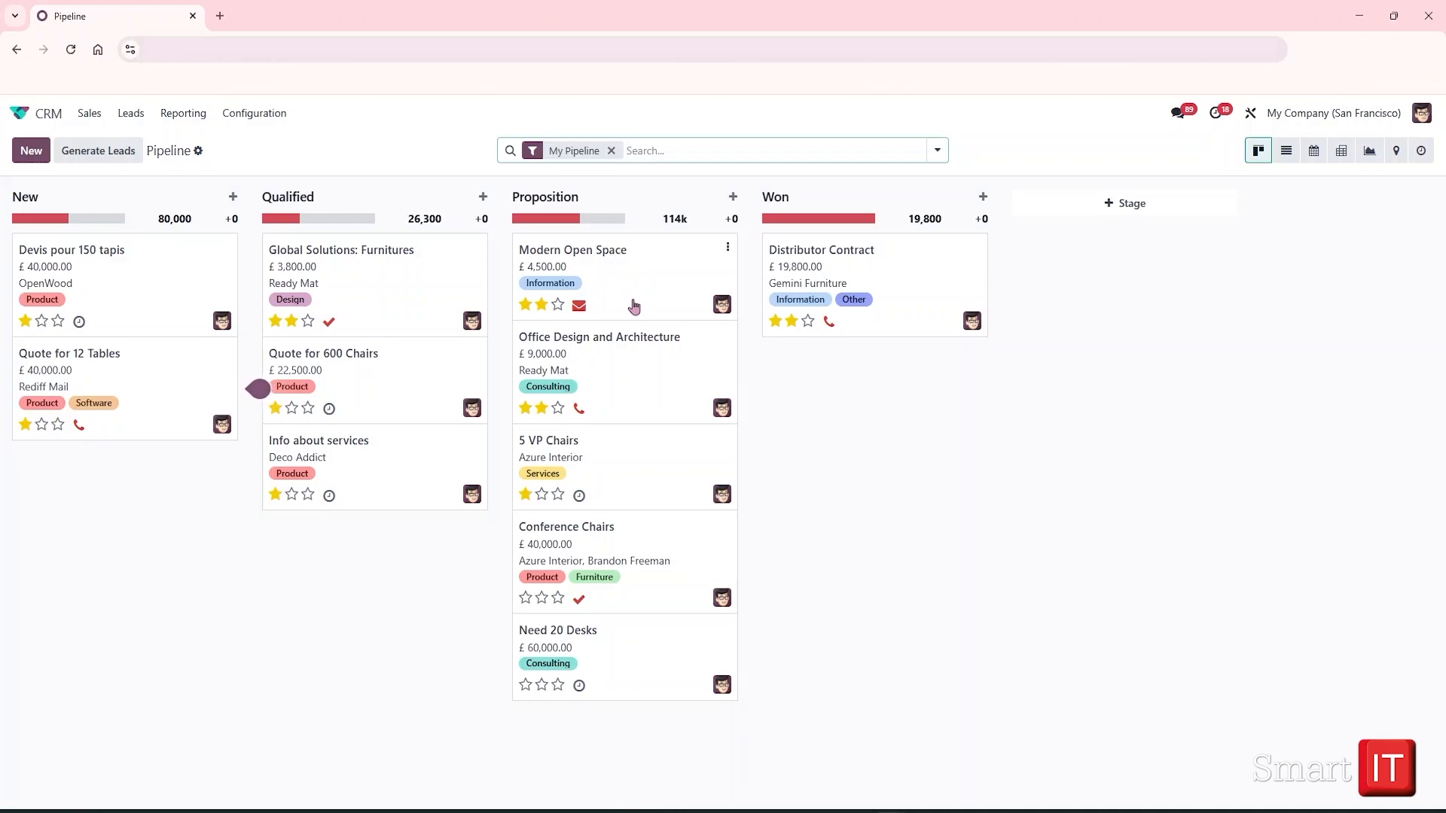
pyautogui.click(612, 150)
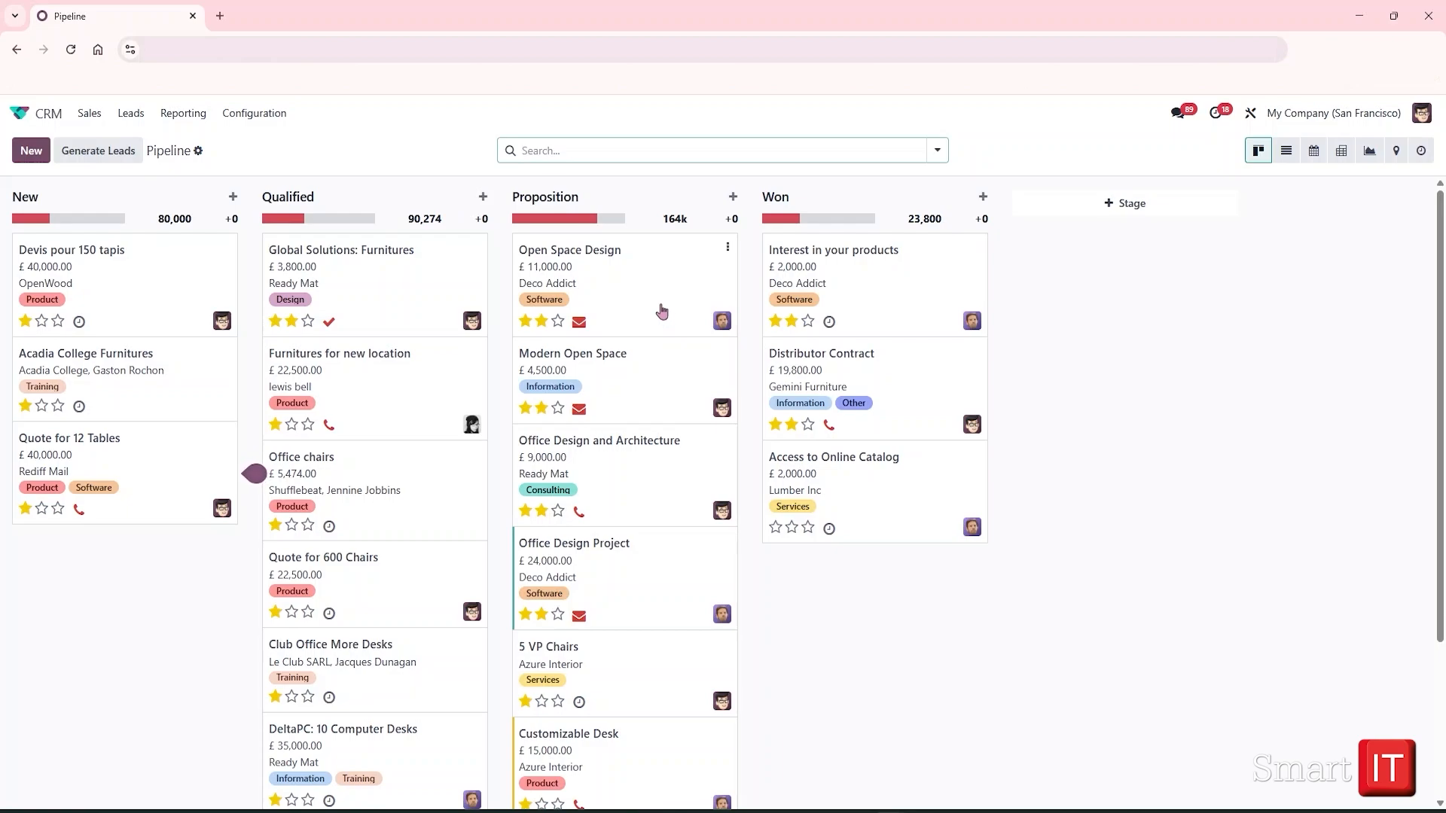
# - Reopen the CRM settings and review the Leads option that adds a qualification step before opportunities
pyautogui.click(285, 116)
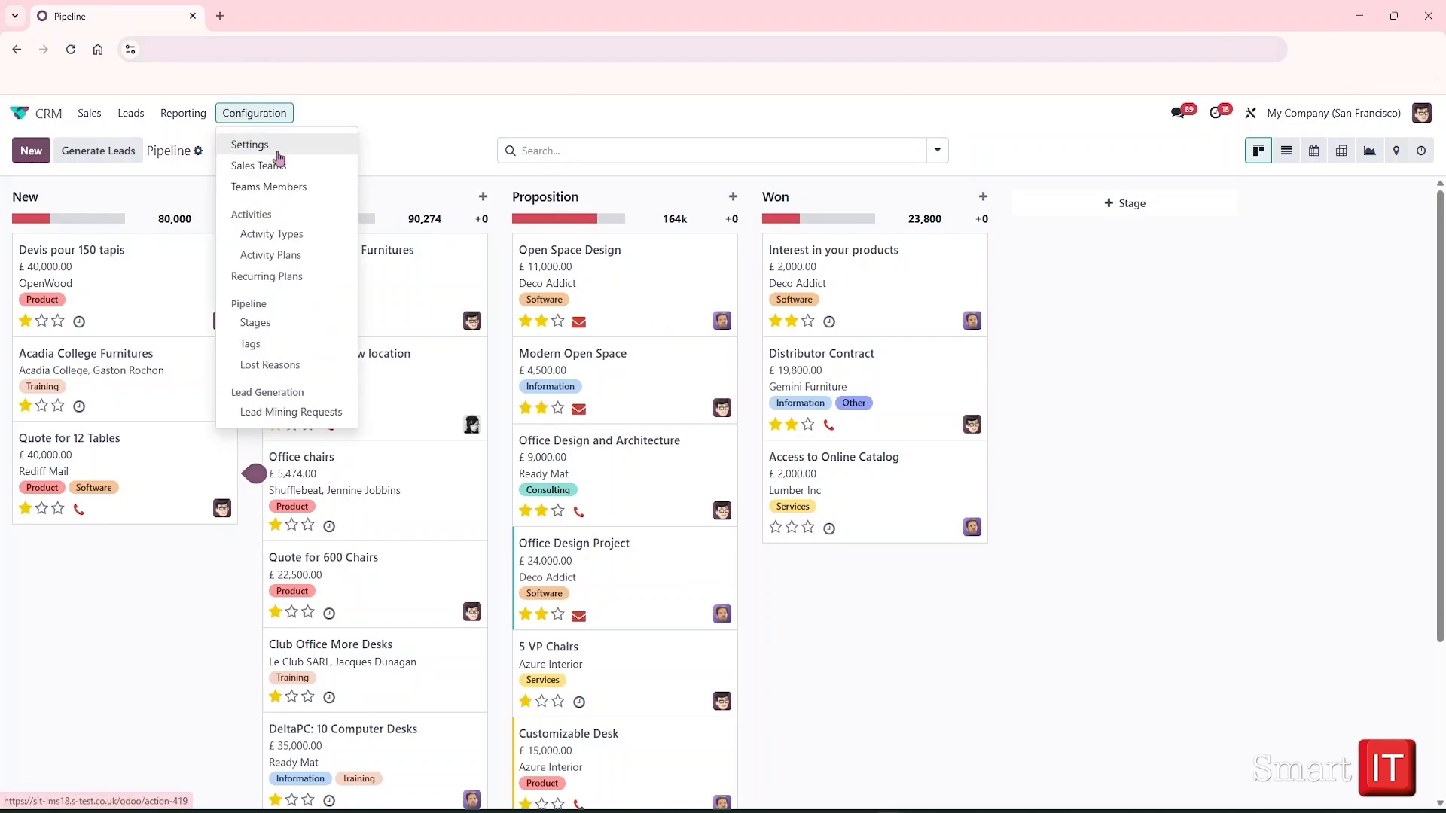
pyautogui.click(277, 146)
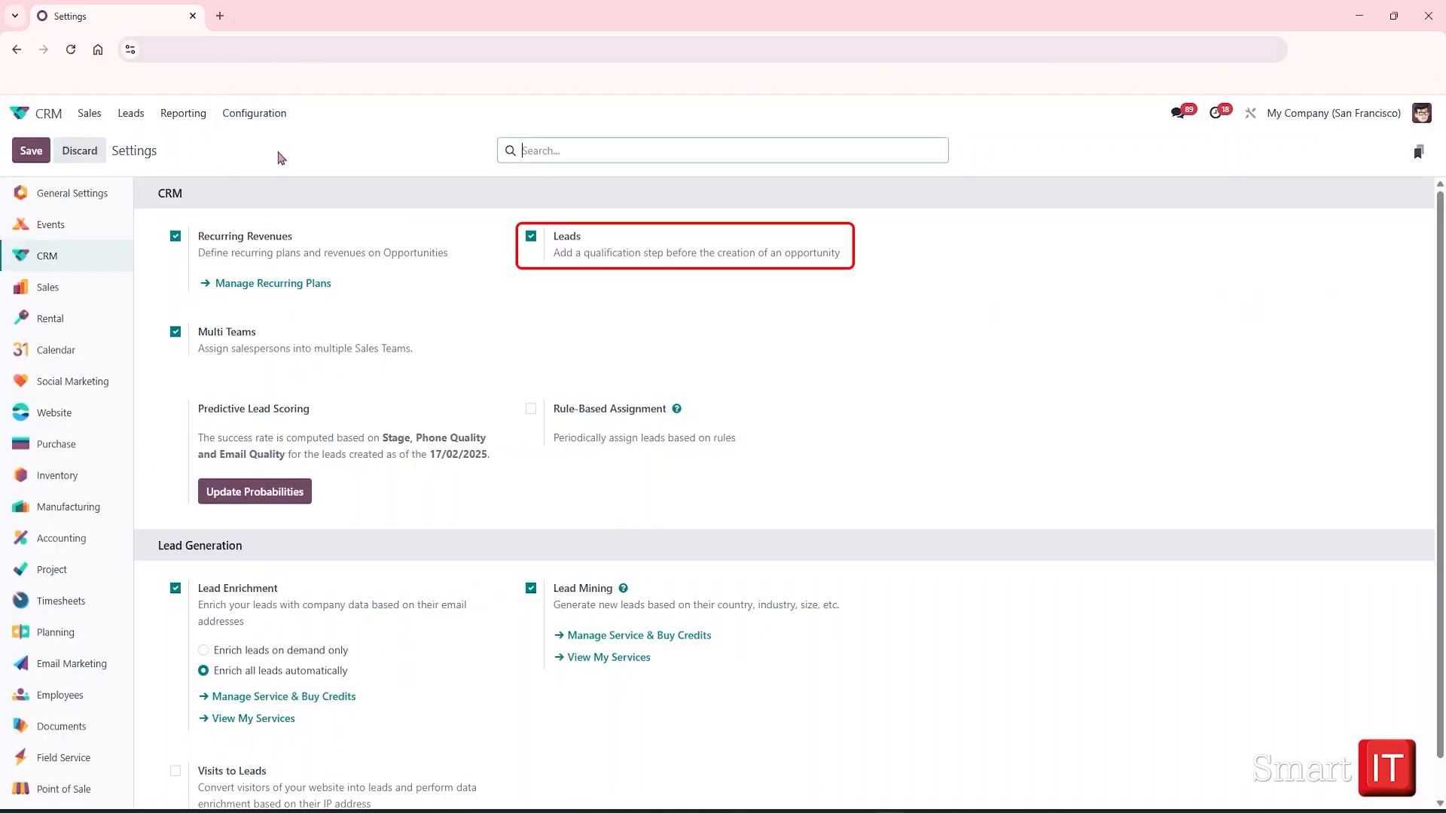
pyautogui.moveTo(586, 255)
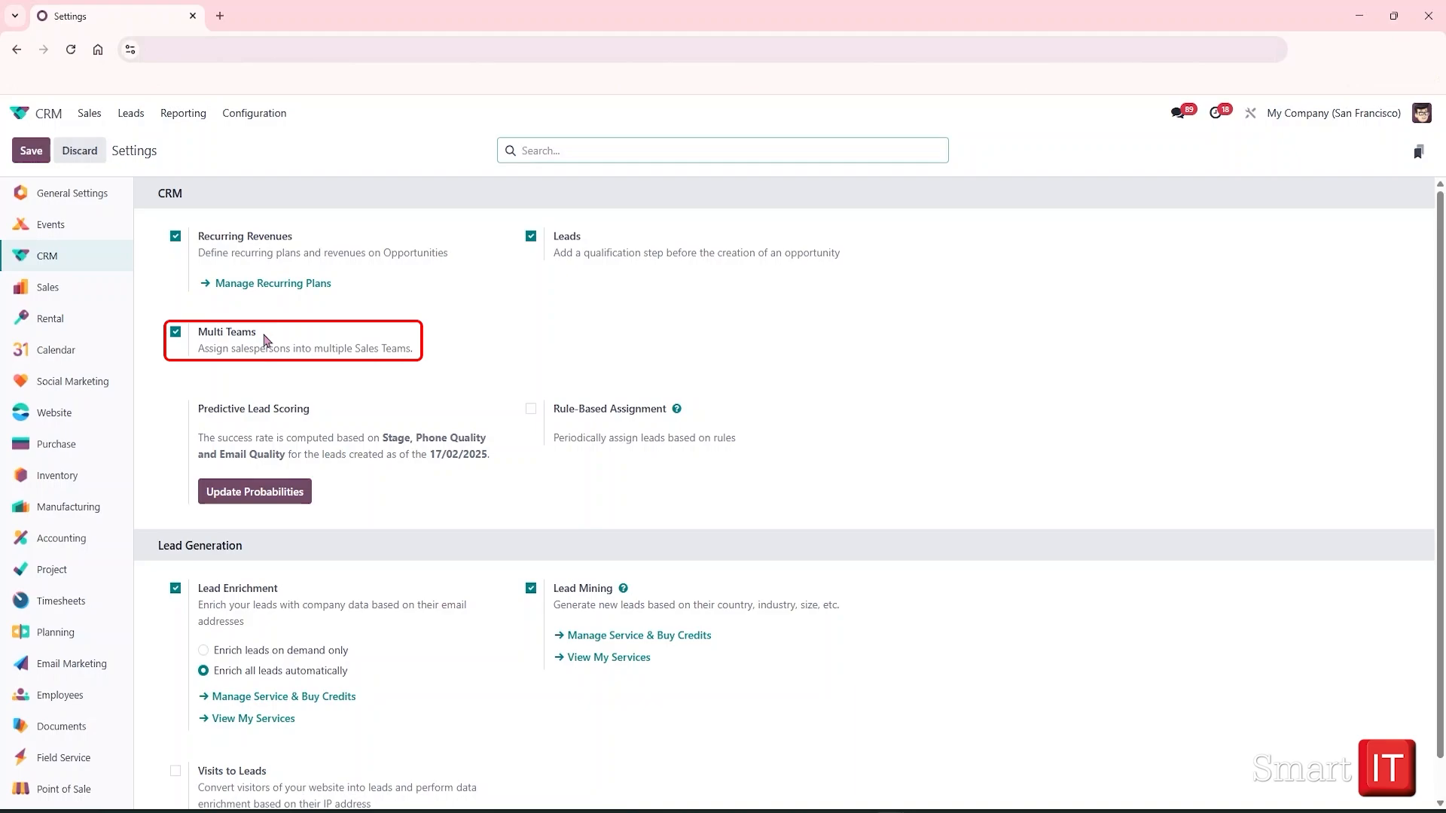
# - Open the CRM sales teams list and view the Global Sales team's details and its available record actions
pyautogui.click(275, 115)
pyautogui.click(272, 167)
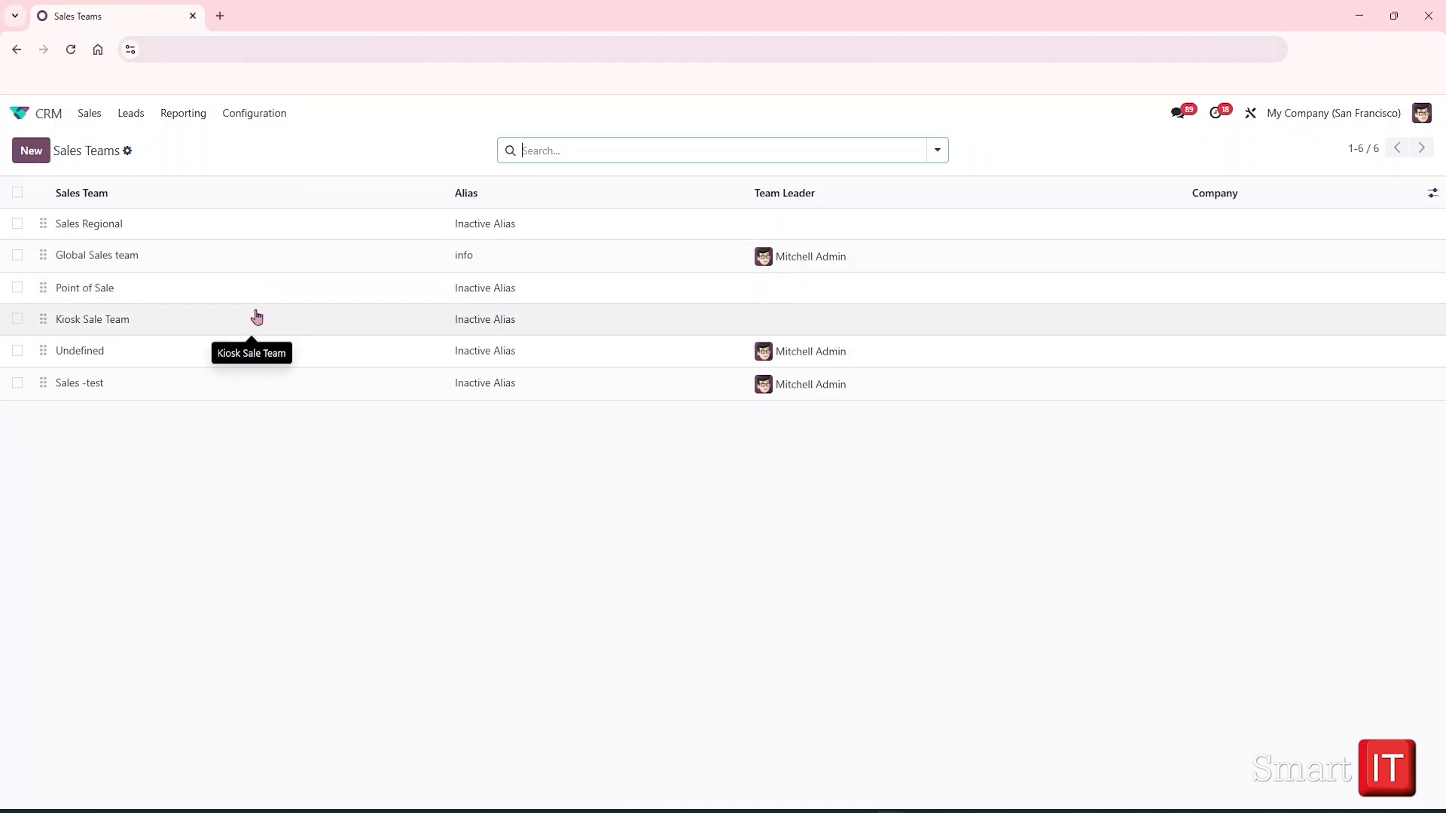
pyautogui.click(236, 269)
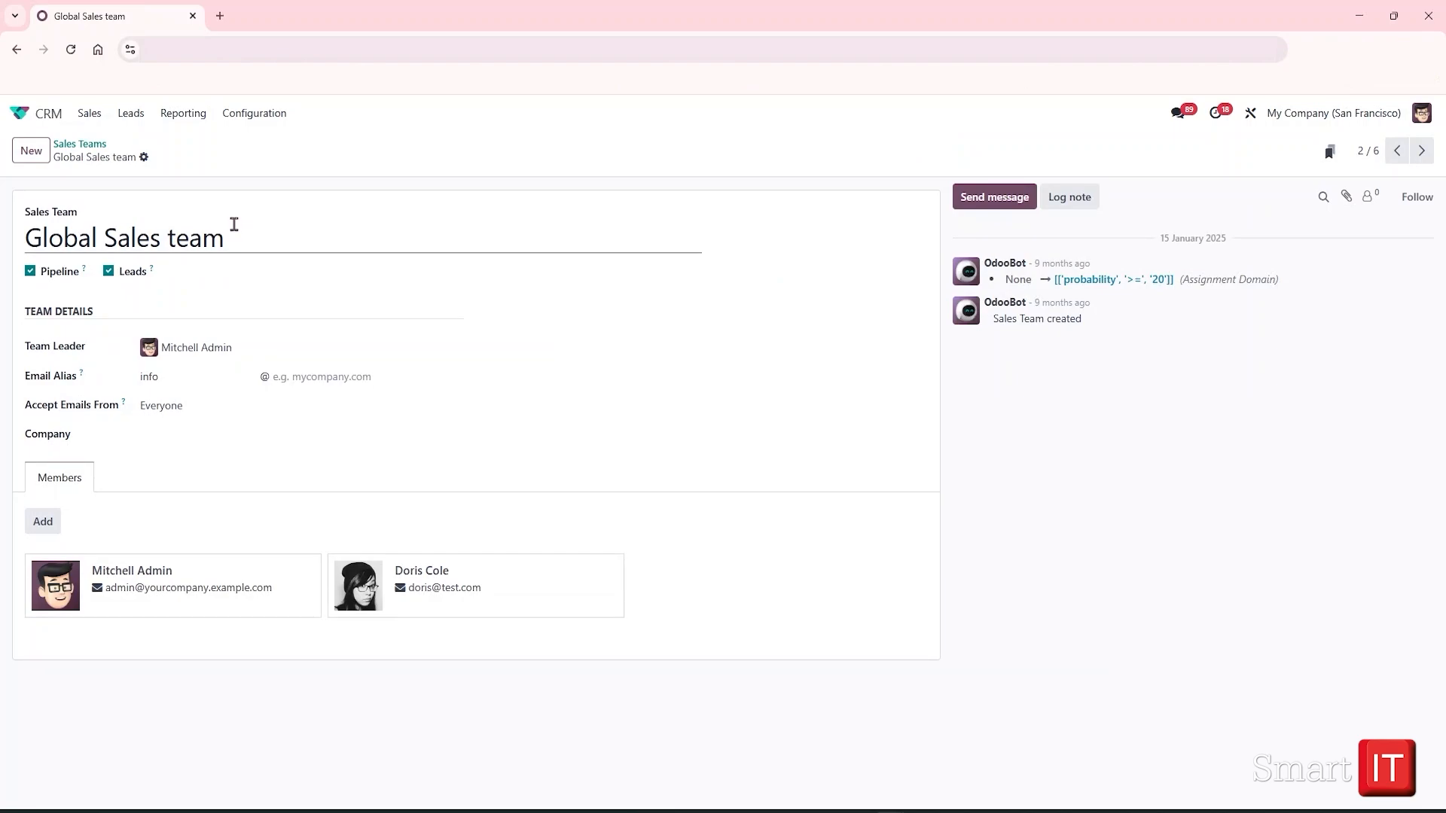
pyautogui.click(144, 160)
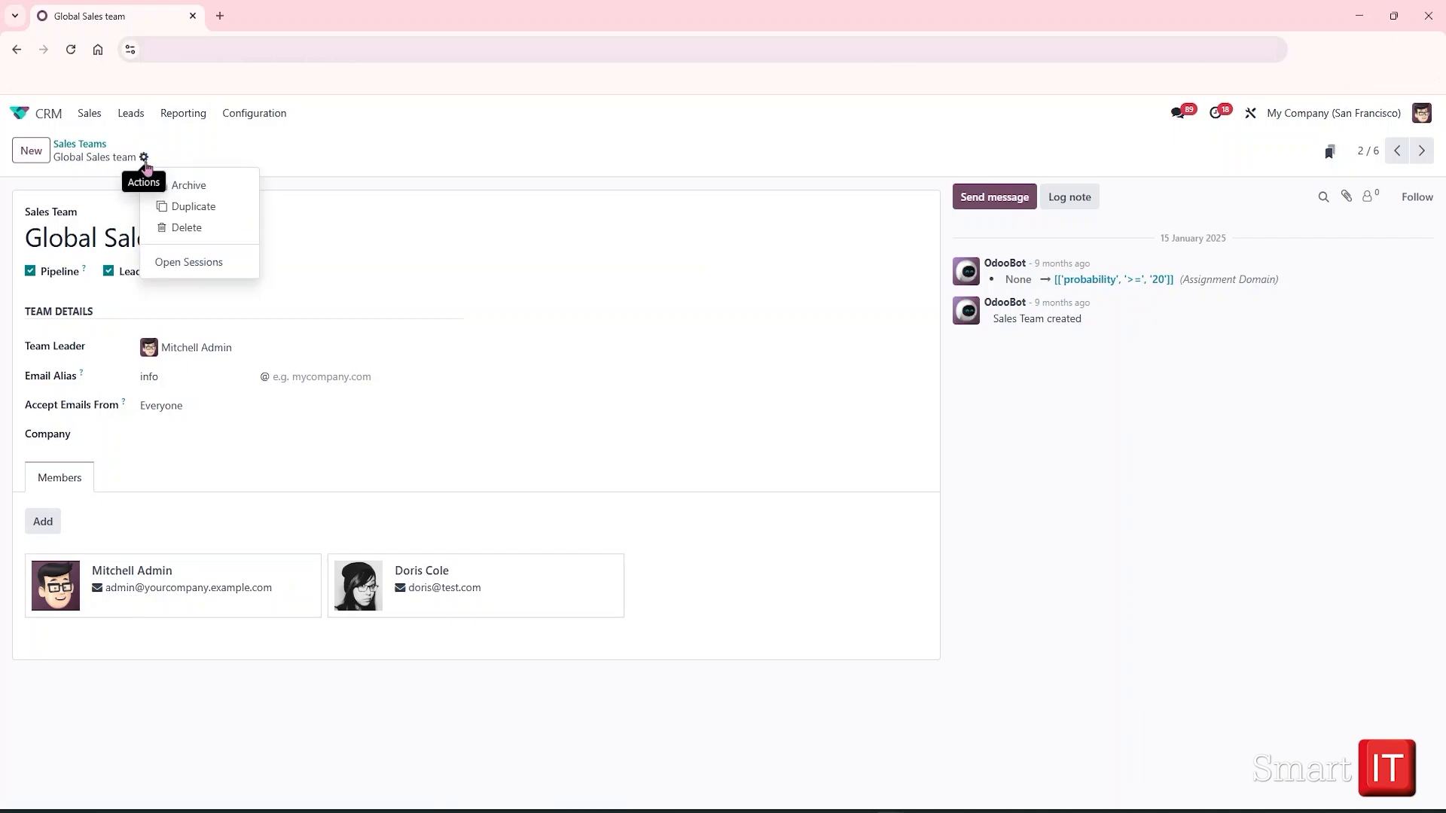
pyautogui.click(301, 181)
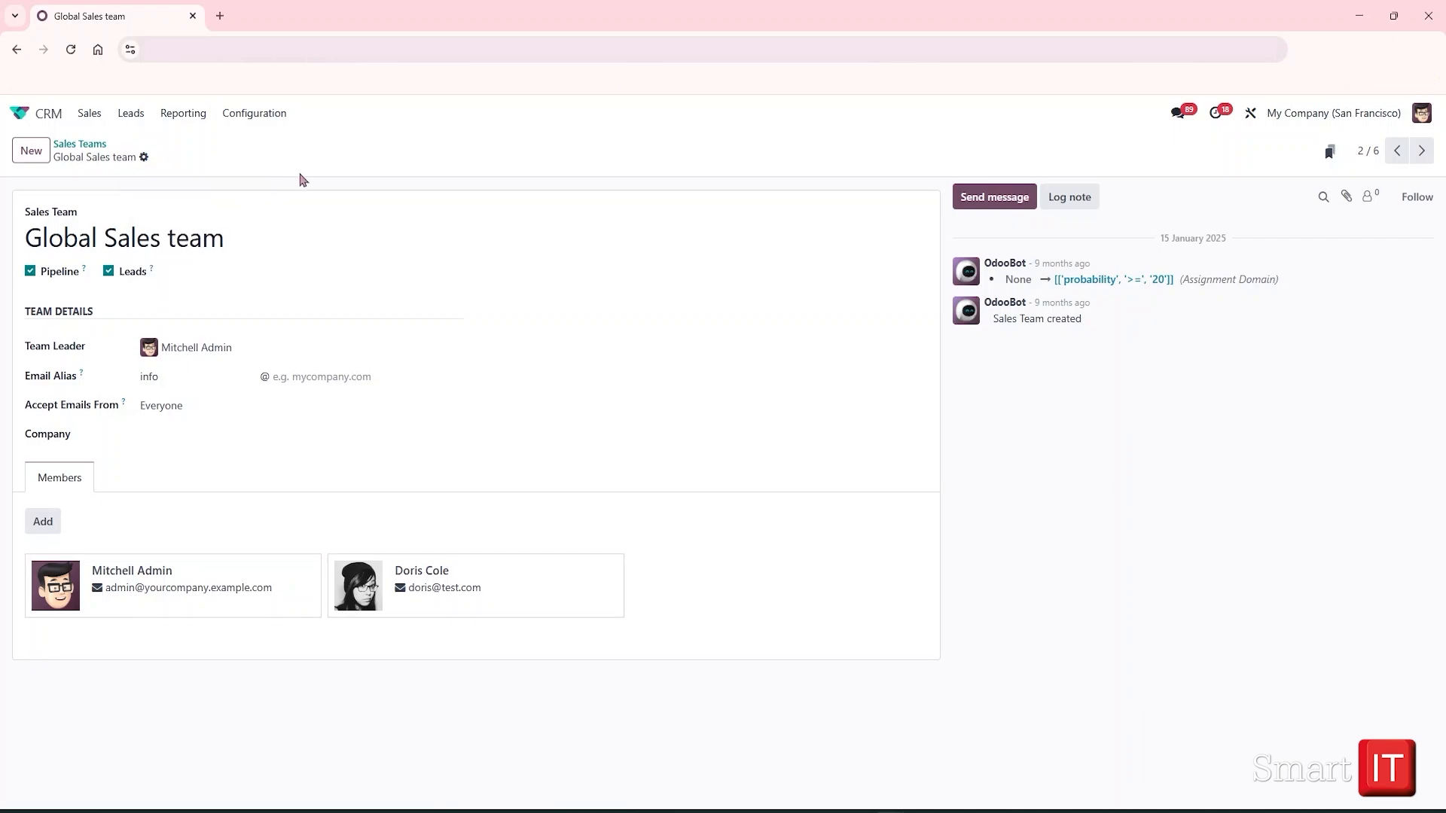
# - View the open sessions of the Point of Sale team, removing the In Progress and Sales Team filters to list all sessions
pyautogui.click(1423, 152)
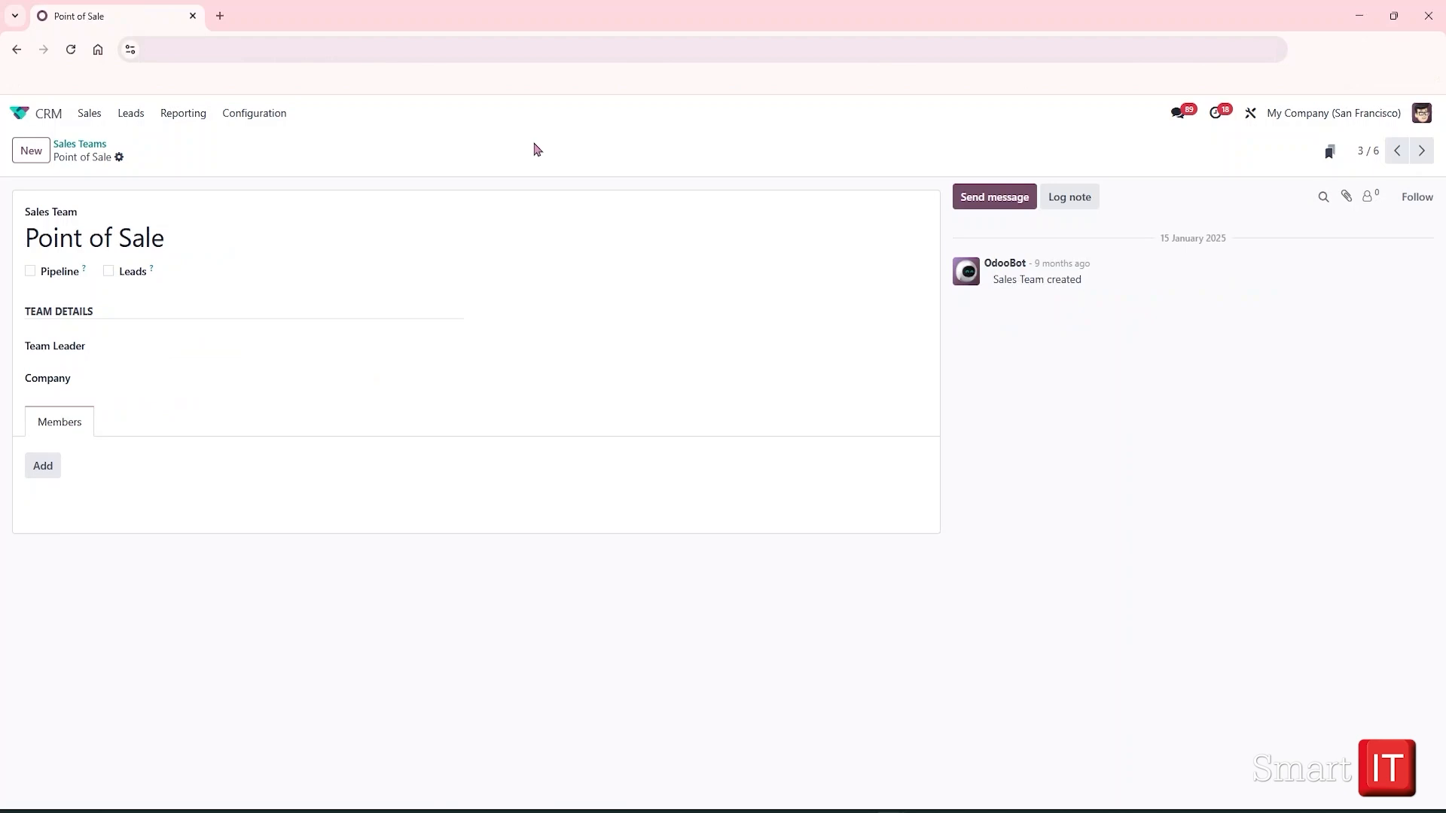
pyautogui.click(119, 157)
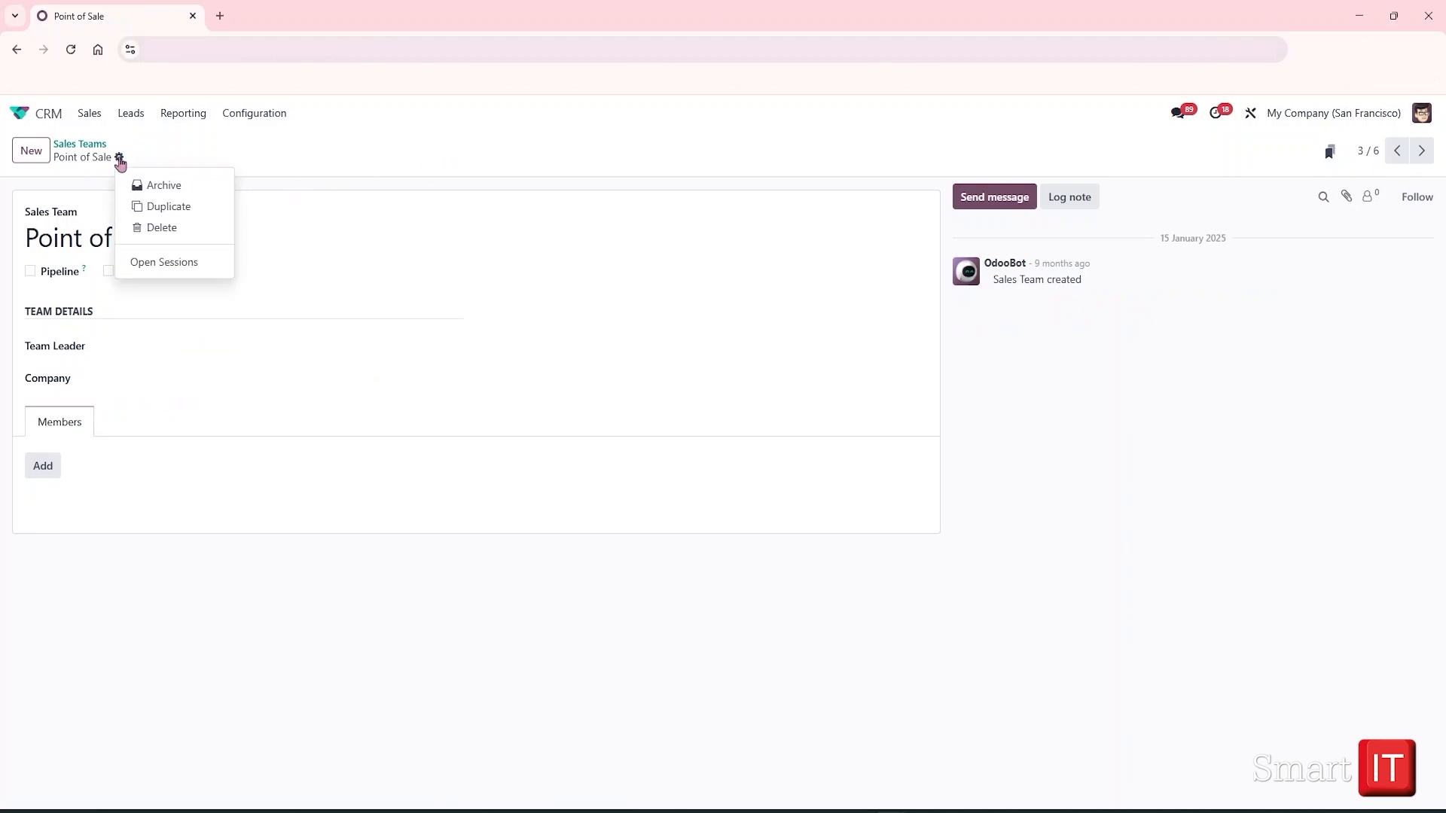
pyautogui.click(156, 268)
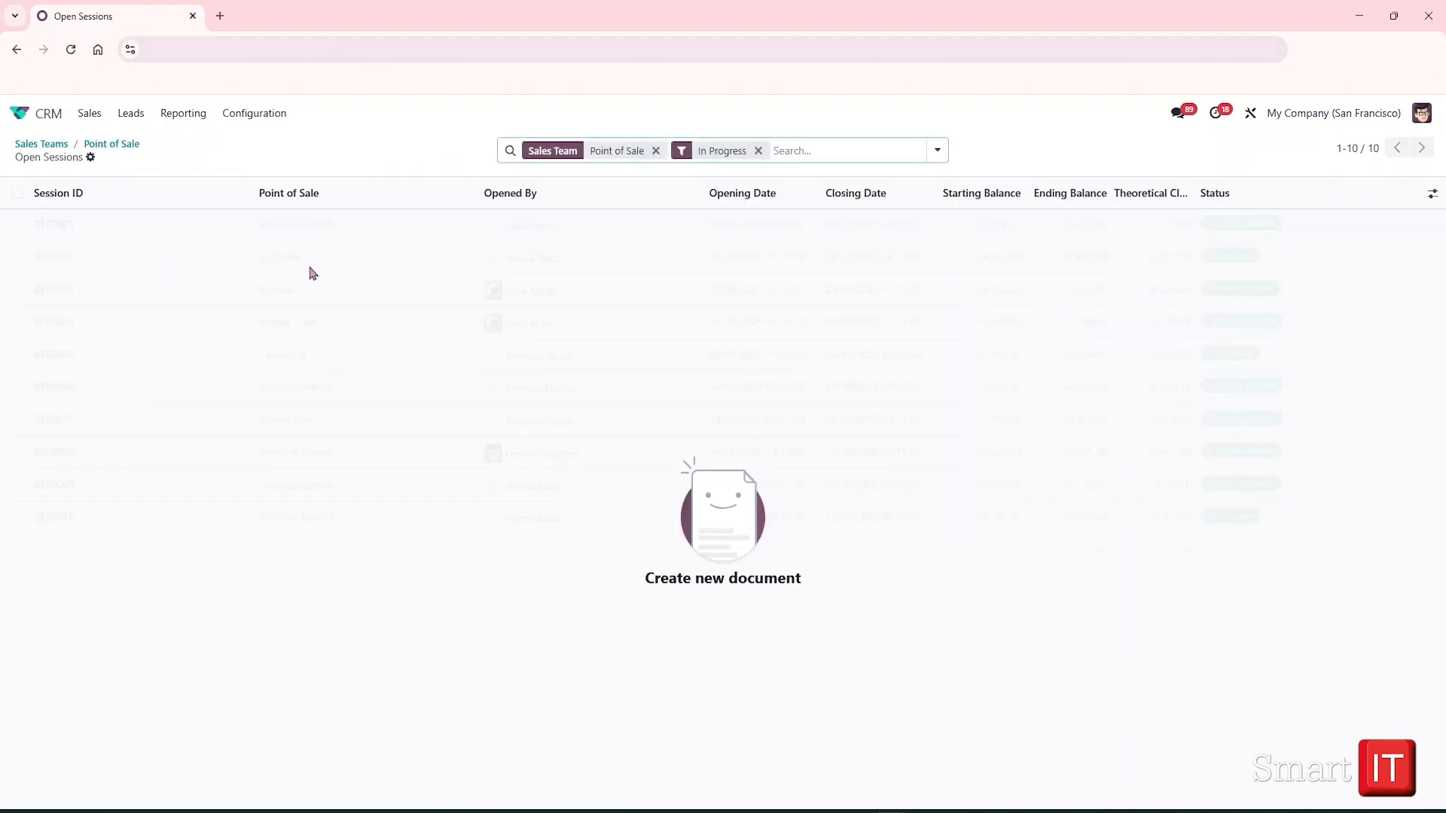
pyautogui.click(759, 151)
pyautogui.click(655, 150)
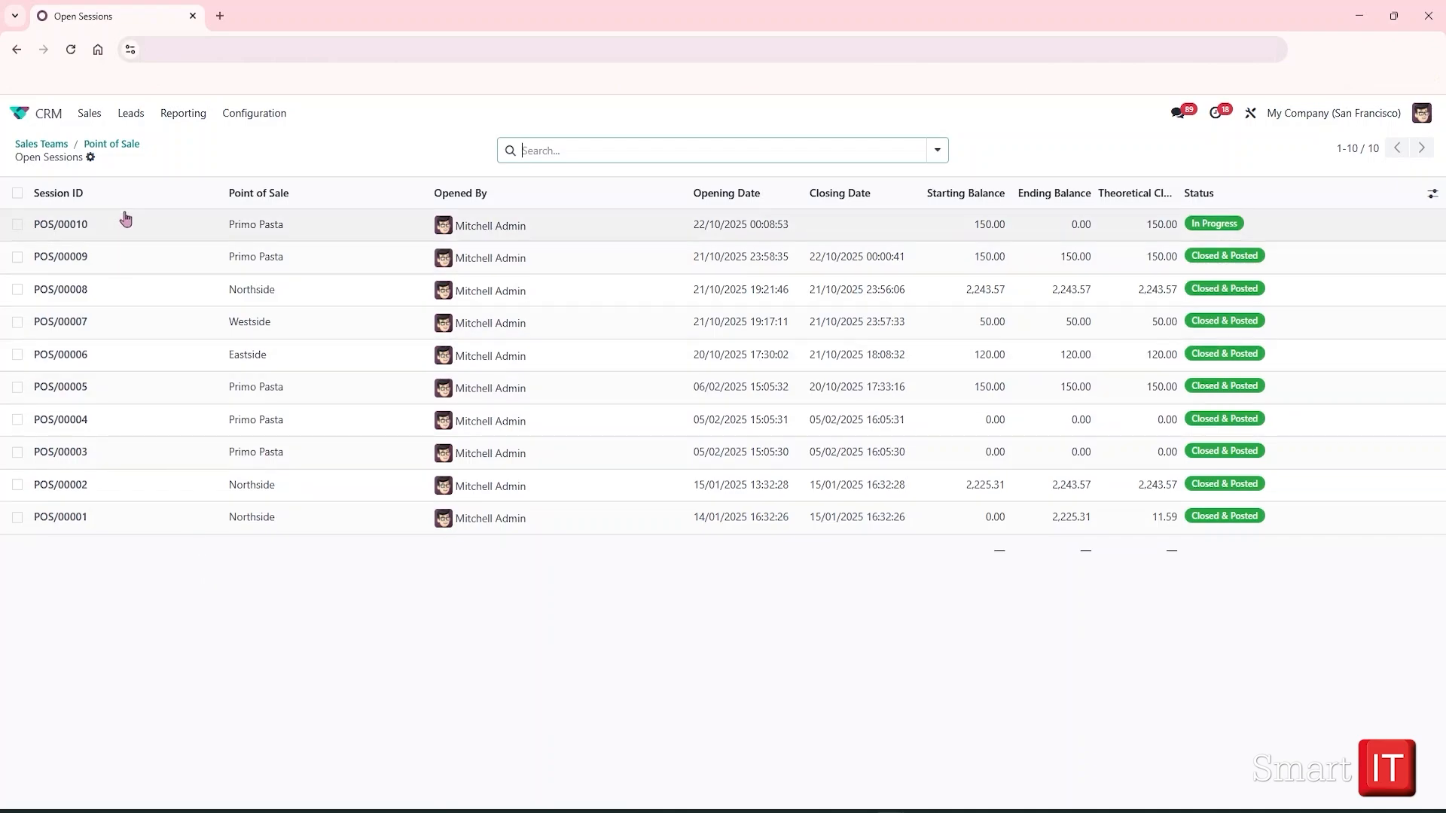
# - Return to the sales teams list, reopen the Global Sales team and view its Accept Emails From choices without changing the selection
pyautogui.click(65, 143)
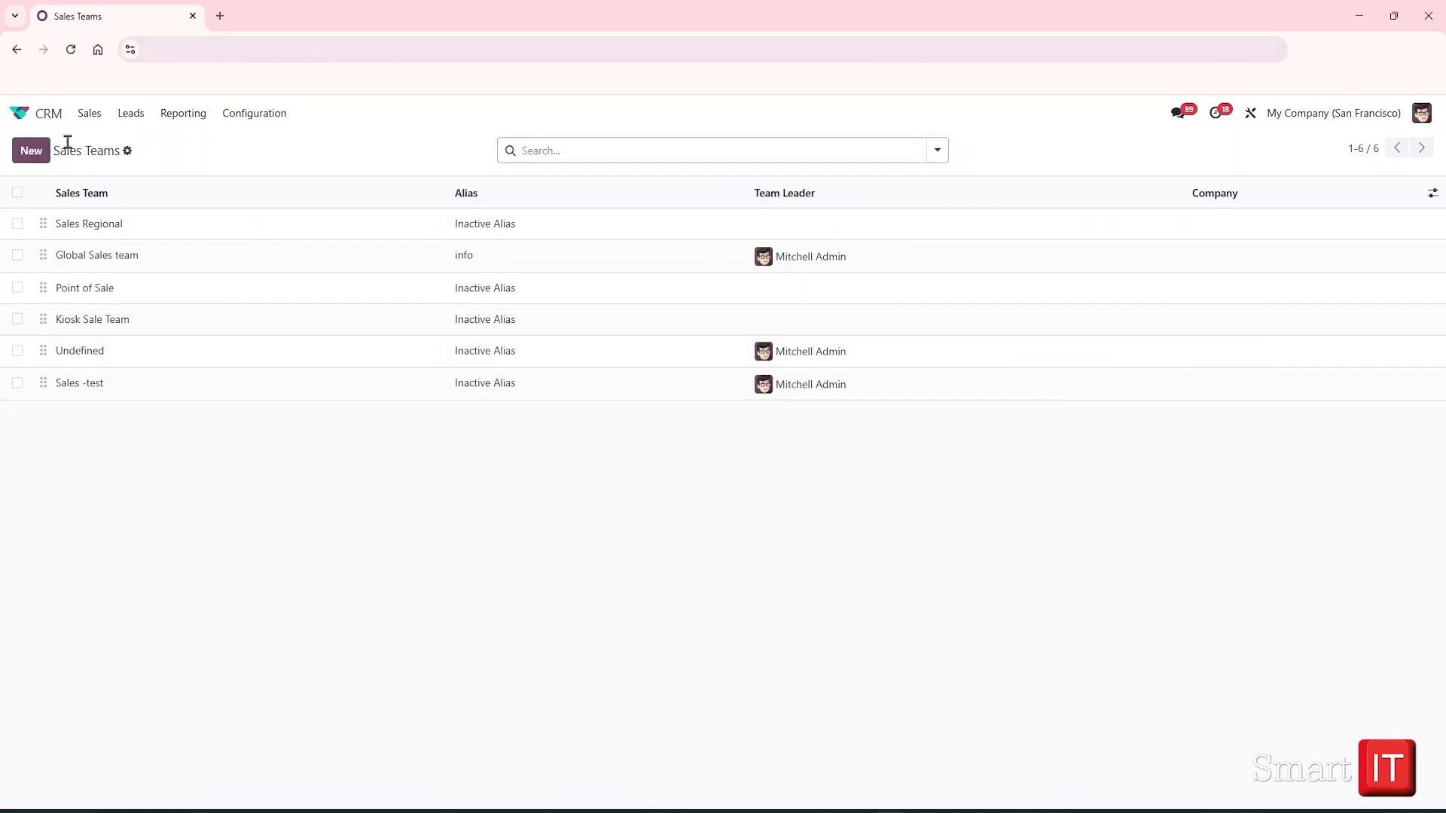
pyautogui.click(87, 265)
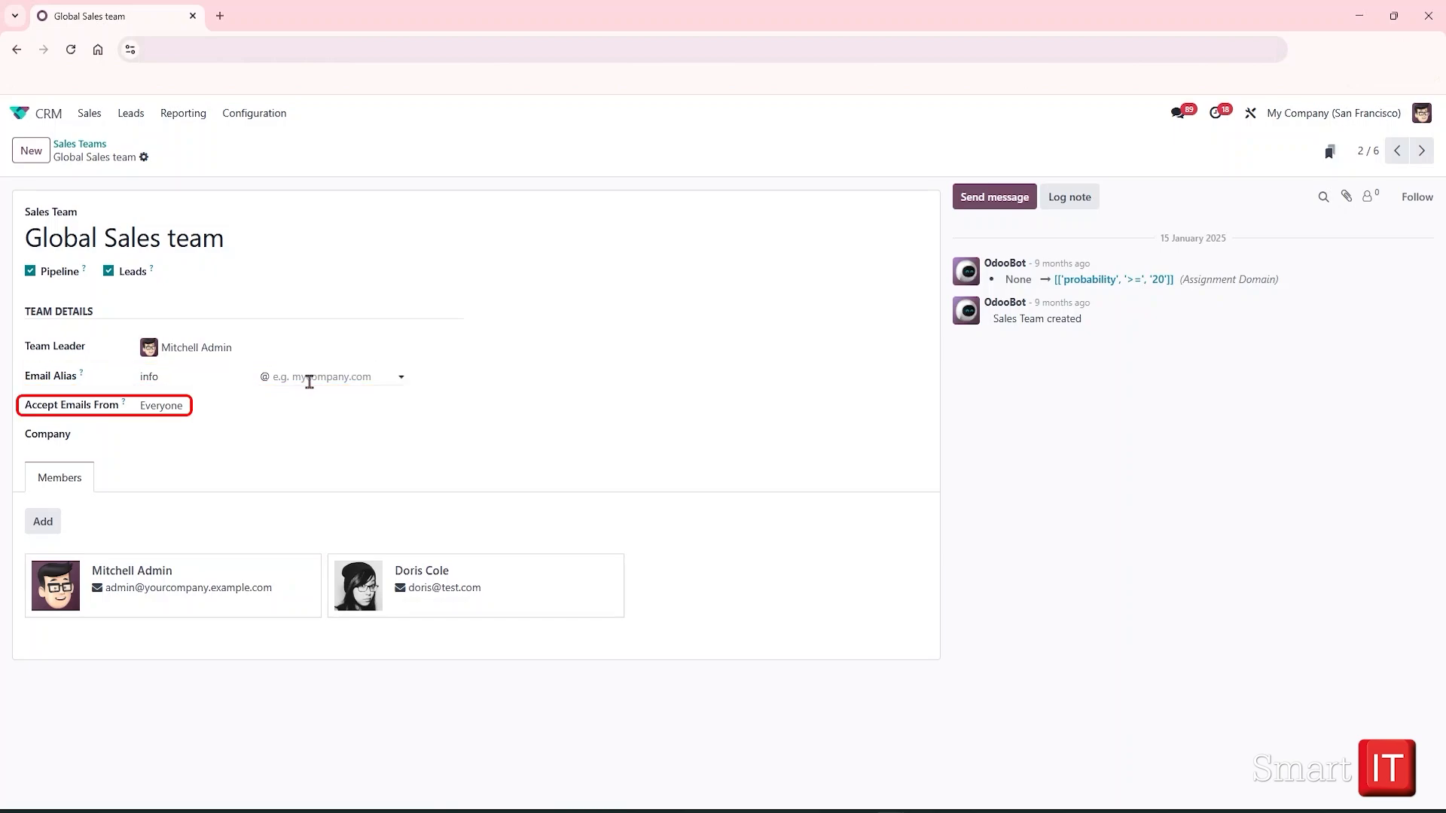
pyautogui.click(244, 407)
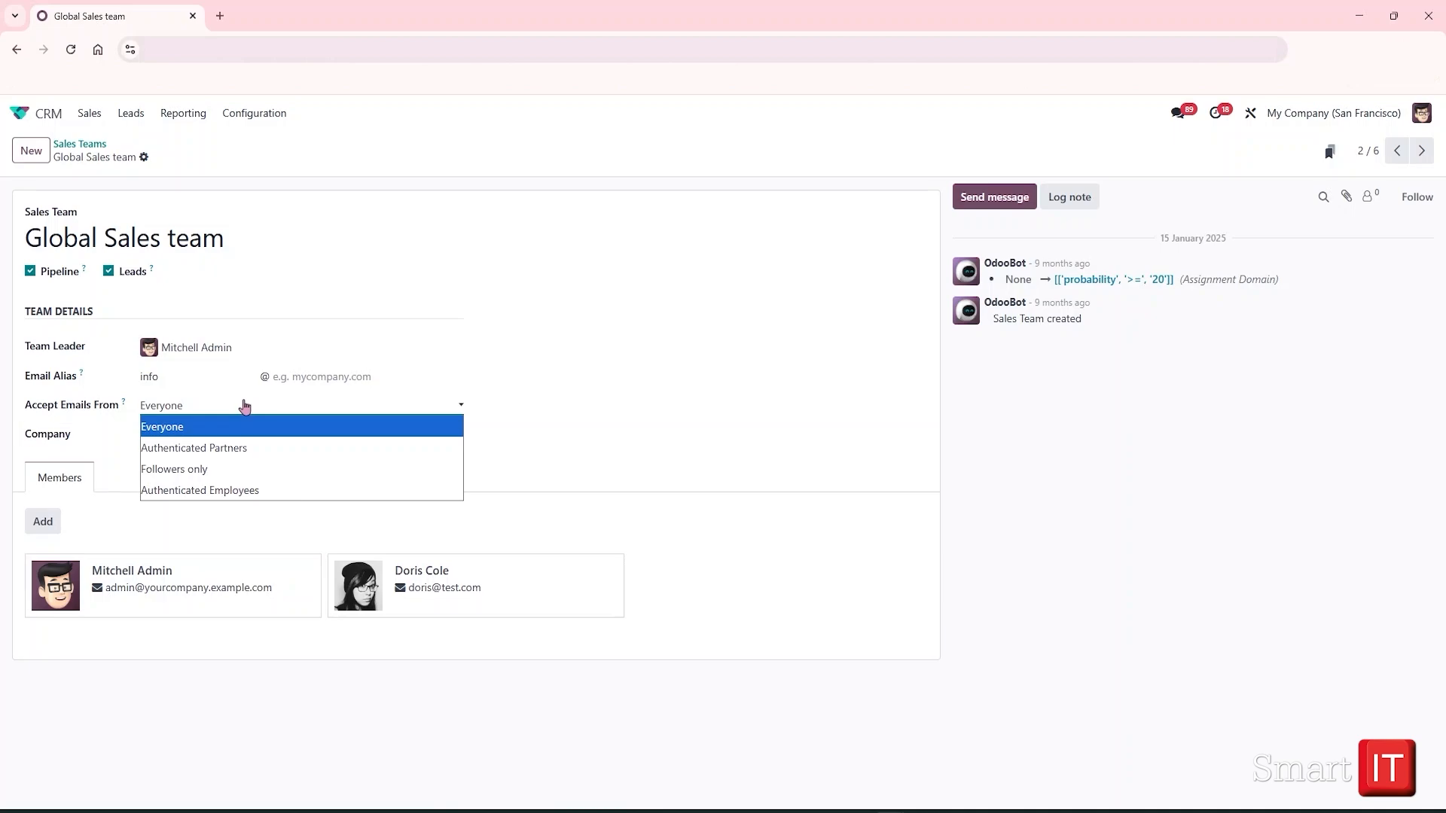
pyautogui.click(670, 484)
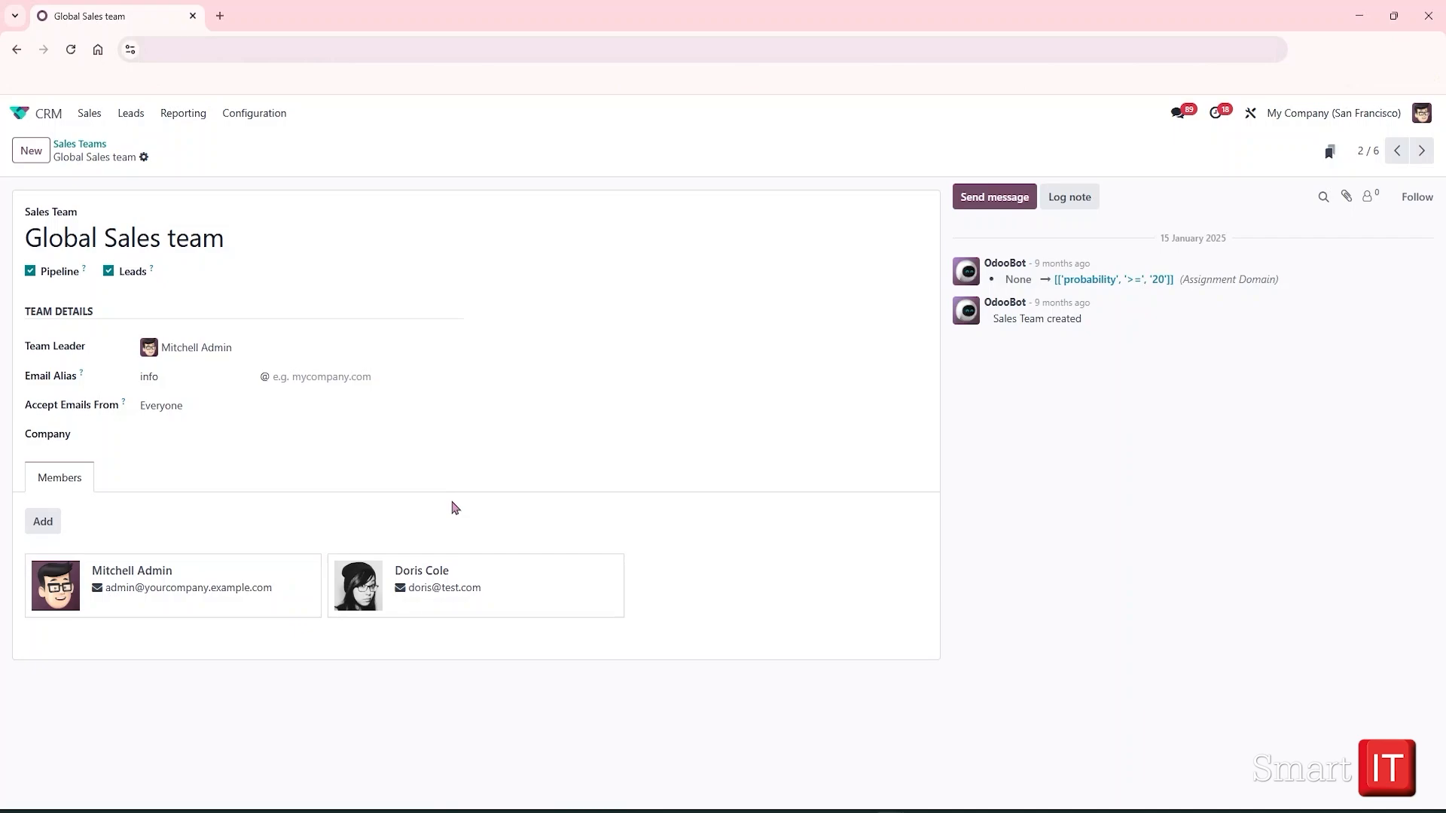
# - View the salespersons available to add to the Global Sales team without selecting any, and return to the apps home screen
pyautogui.click(59, 529)
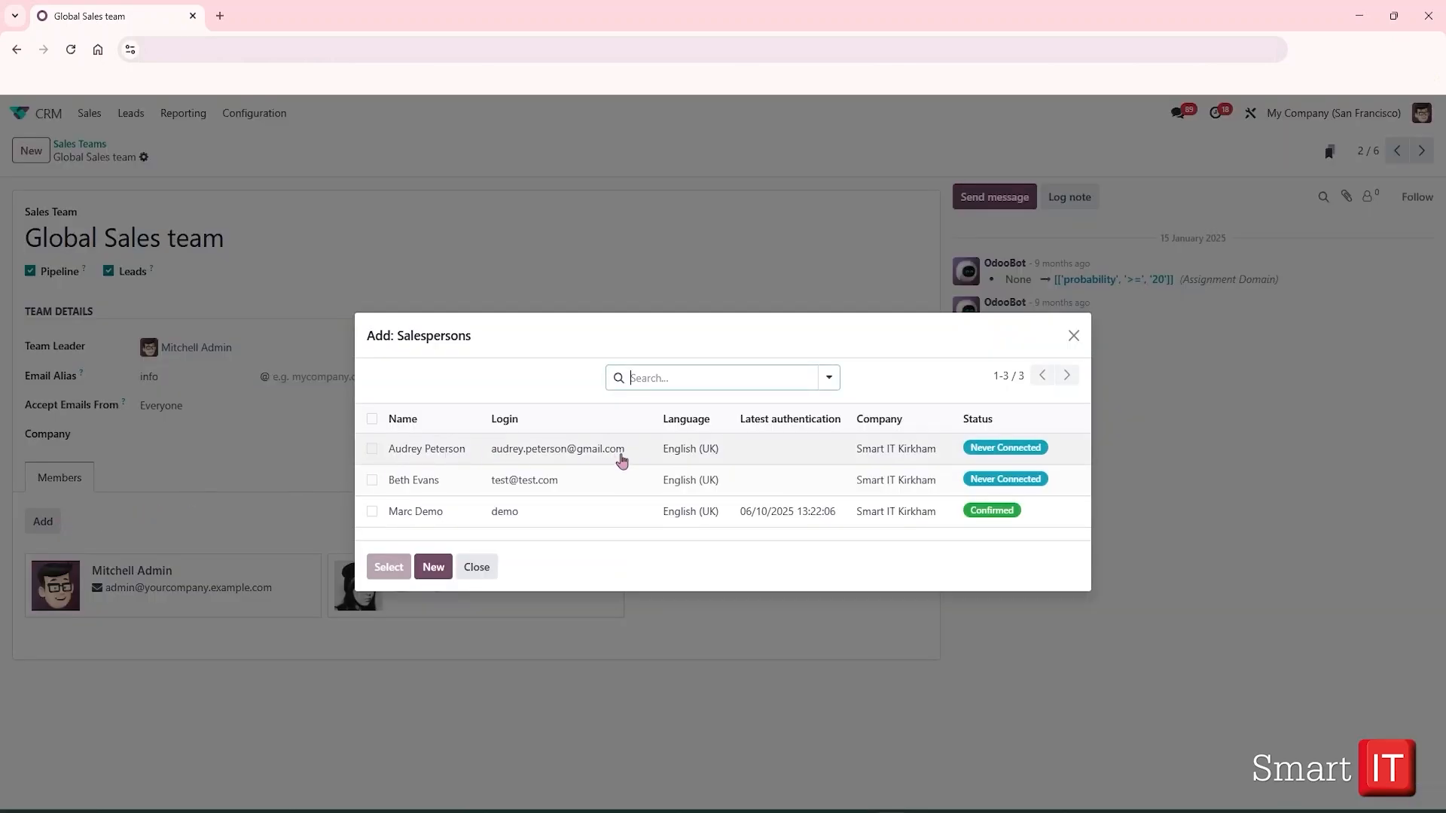
pyautogui.click(477, 567)
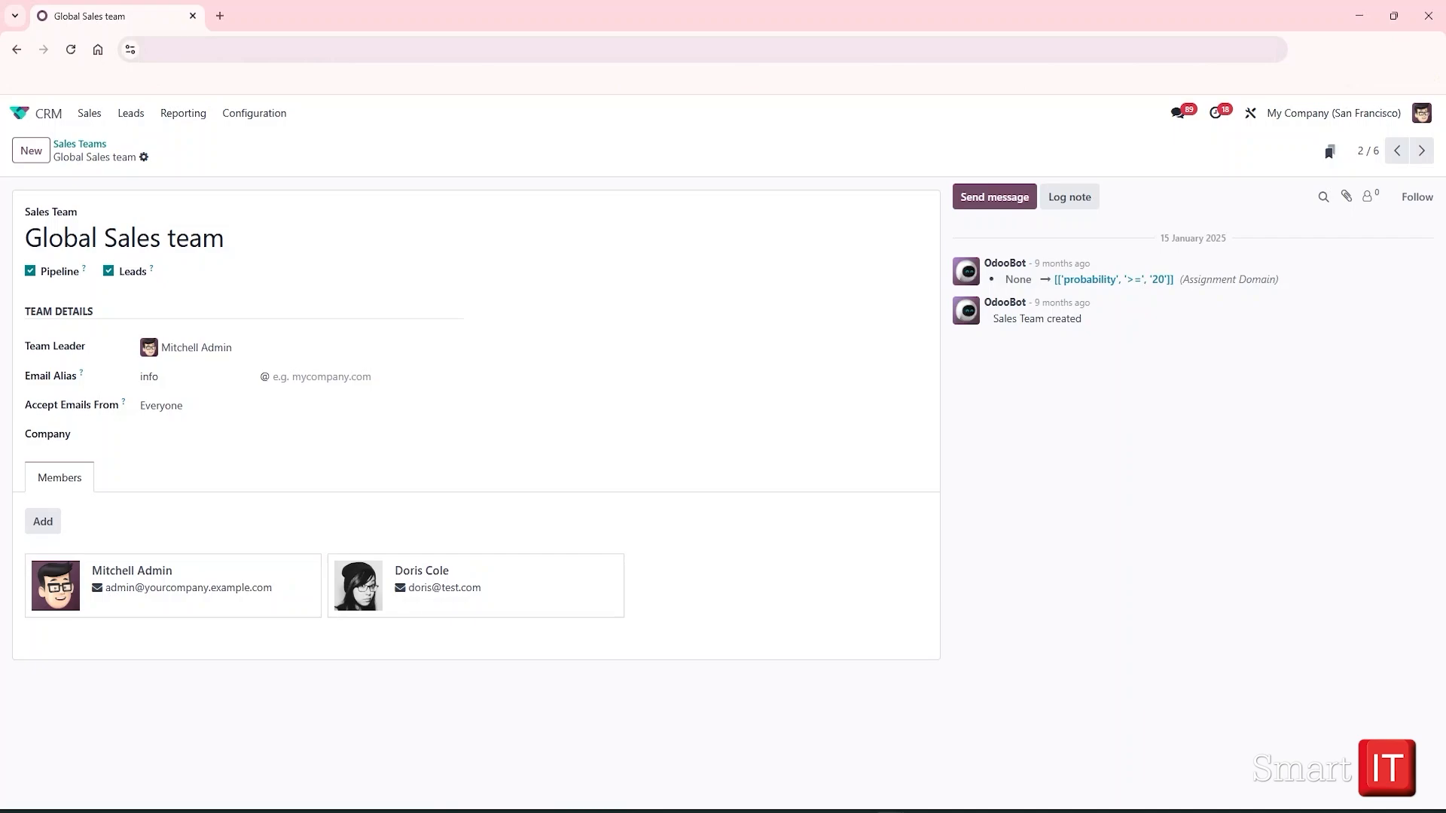
pyautogui.click(30, 120)
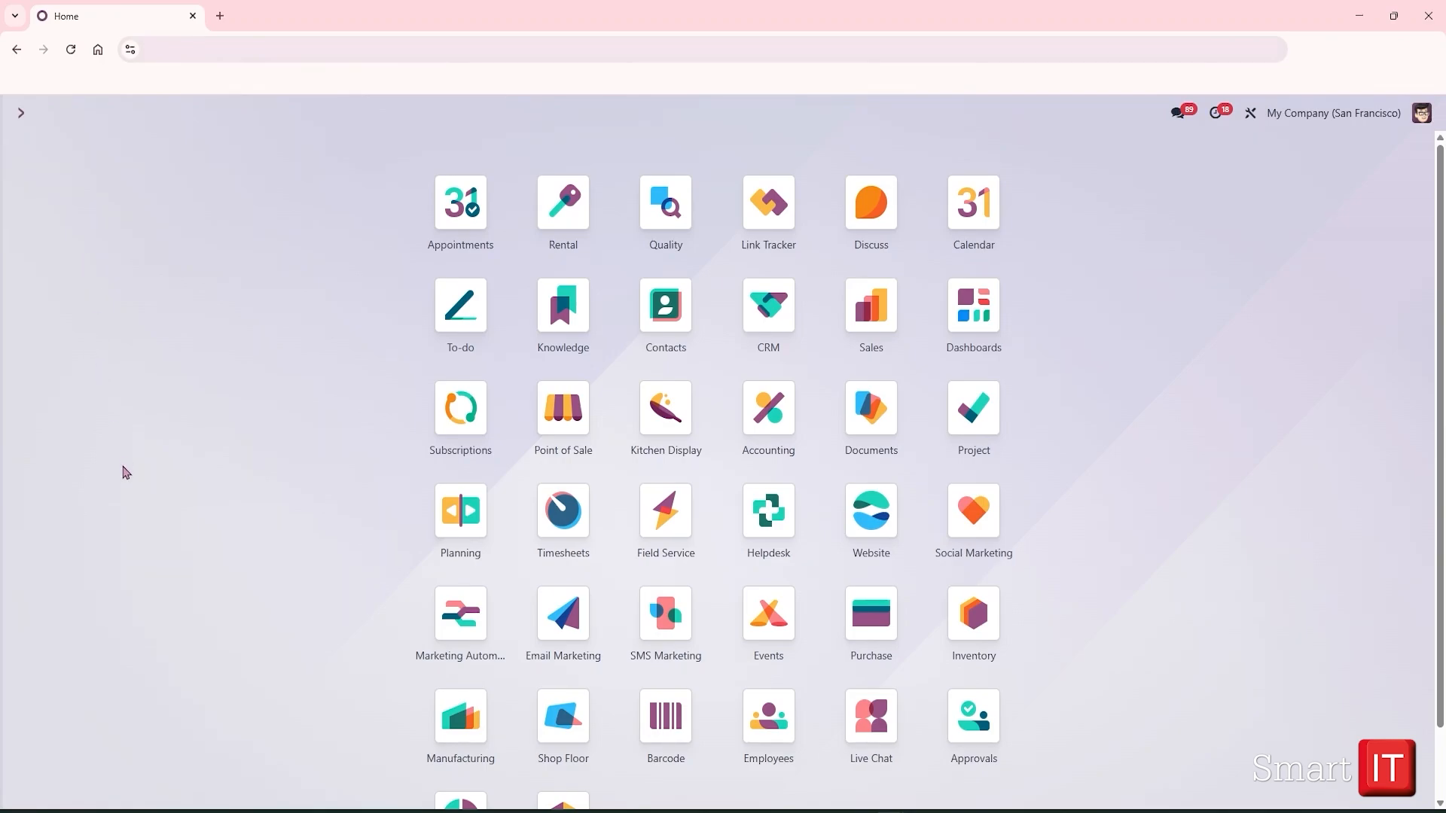